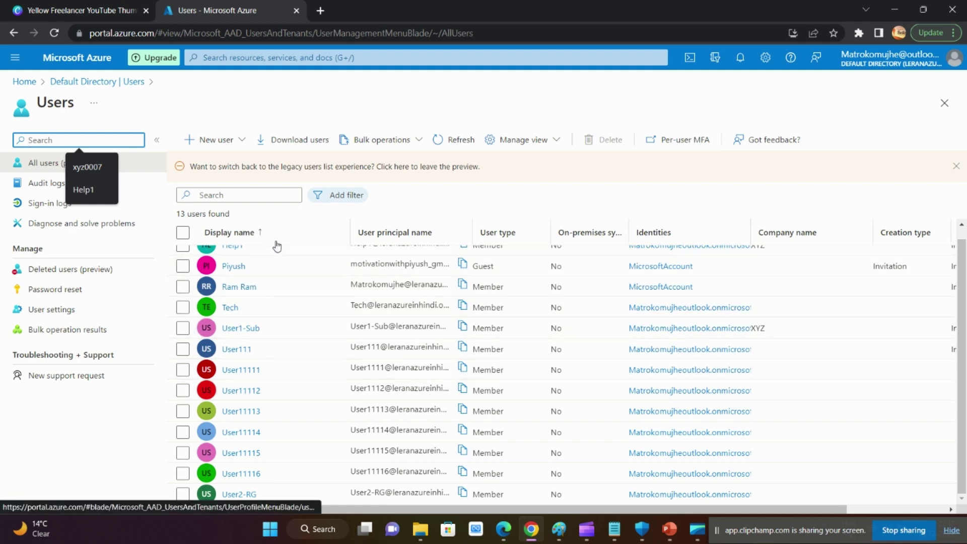
Open User111 from the directory's user list and check the licenses assigned to the account.
scroll(252, 375, up, 1)
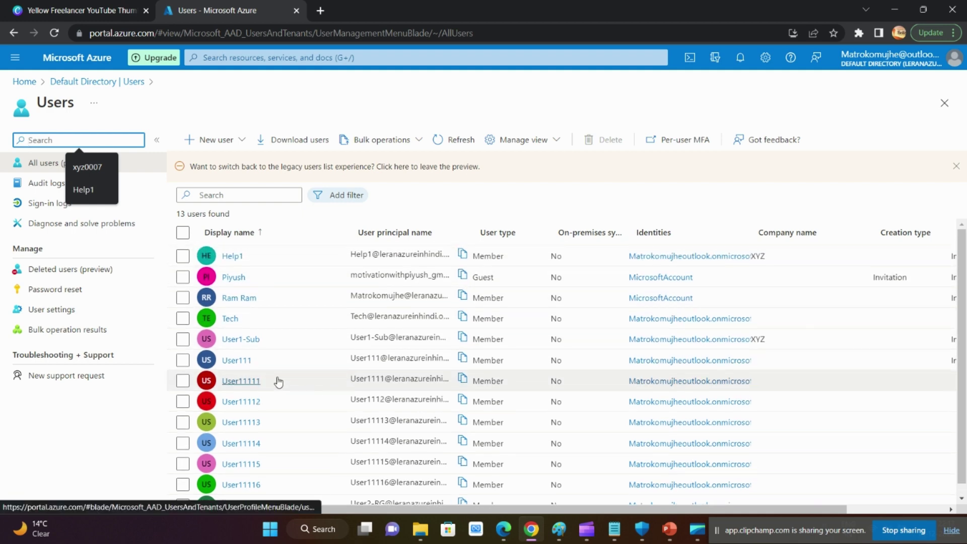
click(237, 360)
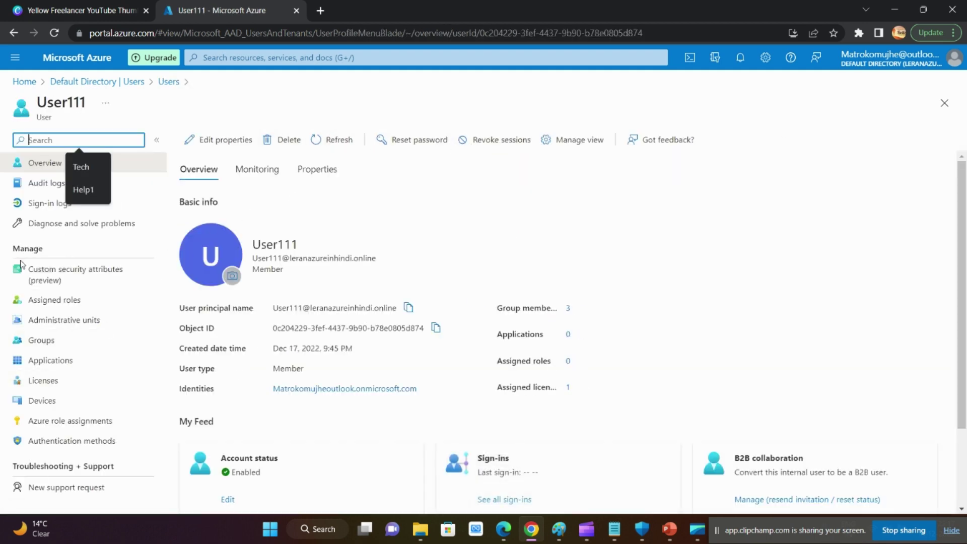
click(42, 384)
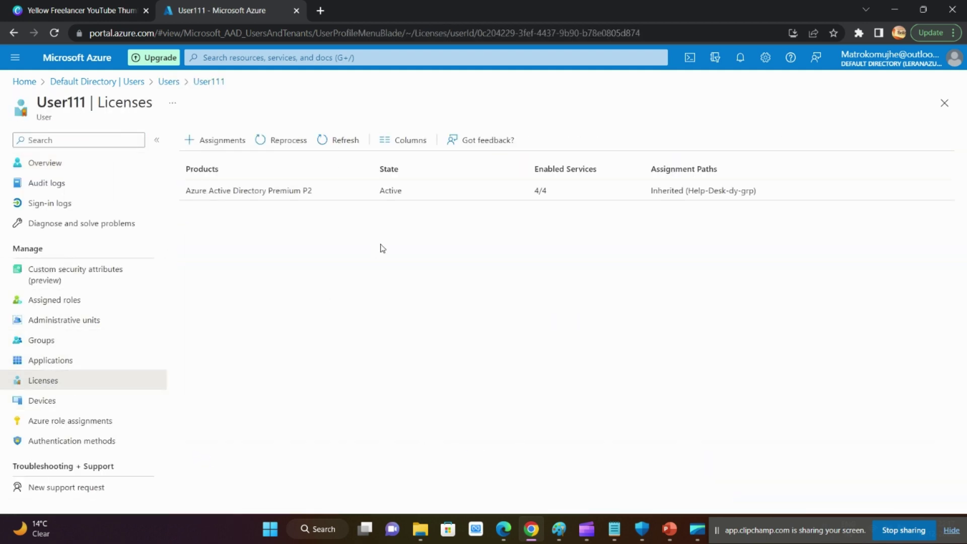
click(334, 141)
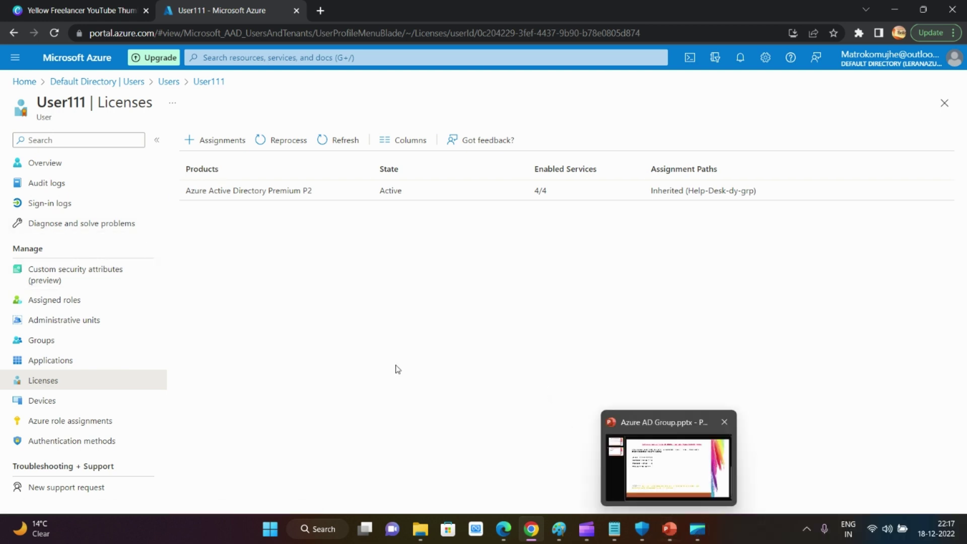
Switch to the PowerPoint presentation and review the first slide on restoring or removing a recently deleted user, marking "suspended state".
click(668, 527)
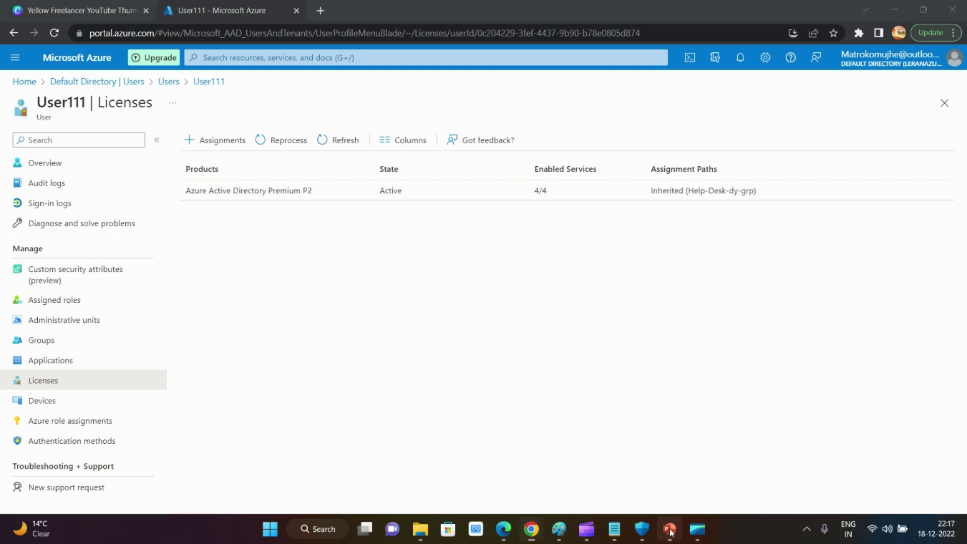
click(80, 63)
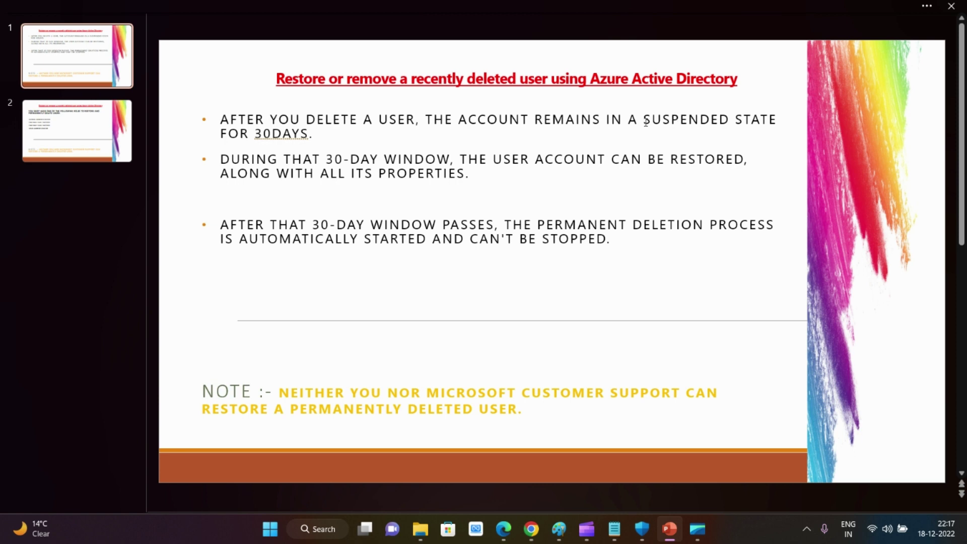
drag(645, 119, 763, 116)
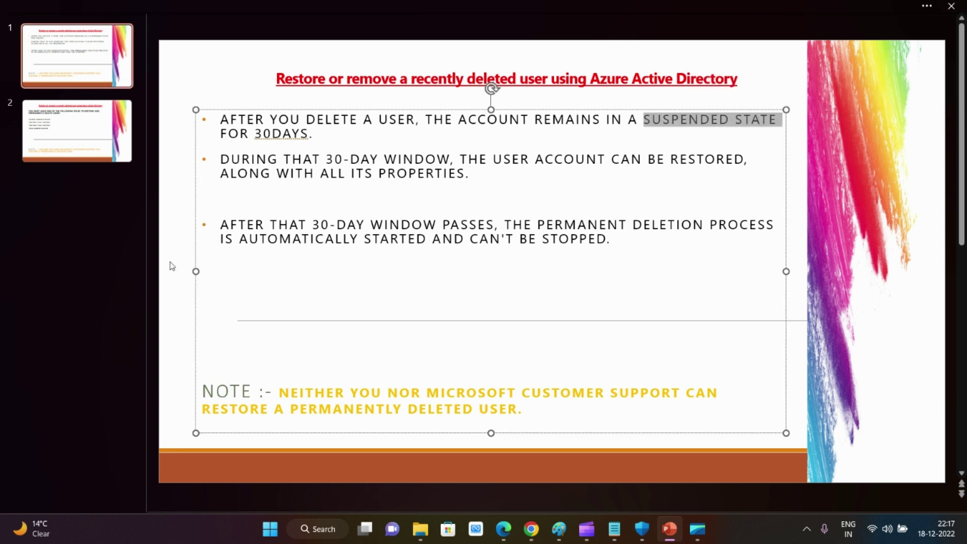
click(92, 293)
click(80, 65)
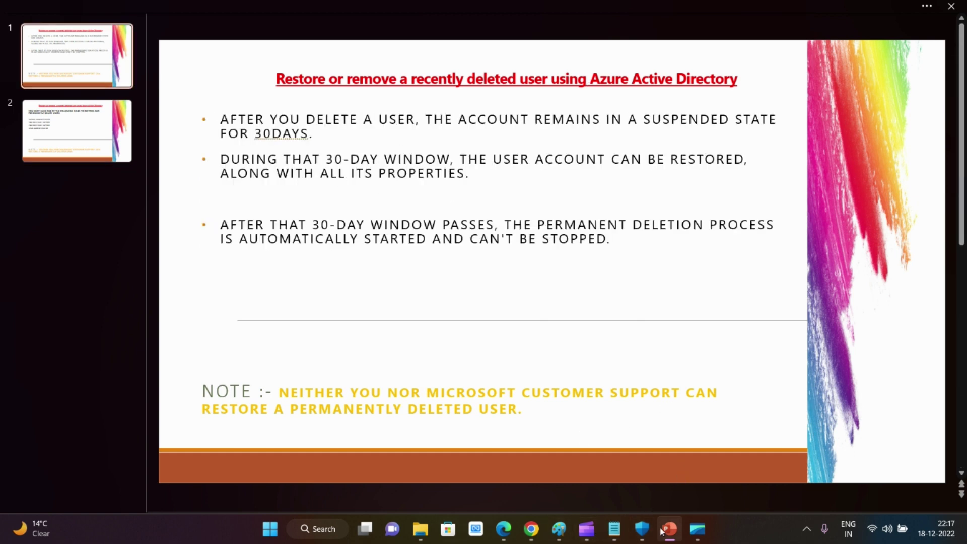
Switch back to the Azure portal in Chrome and view the Default Directory's list of deleted users.
click(529, 530)
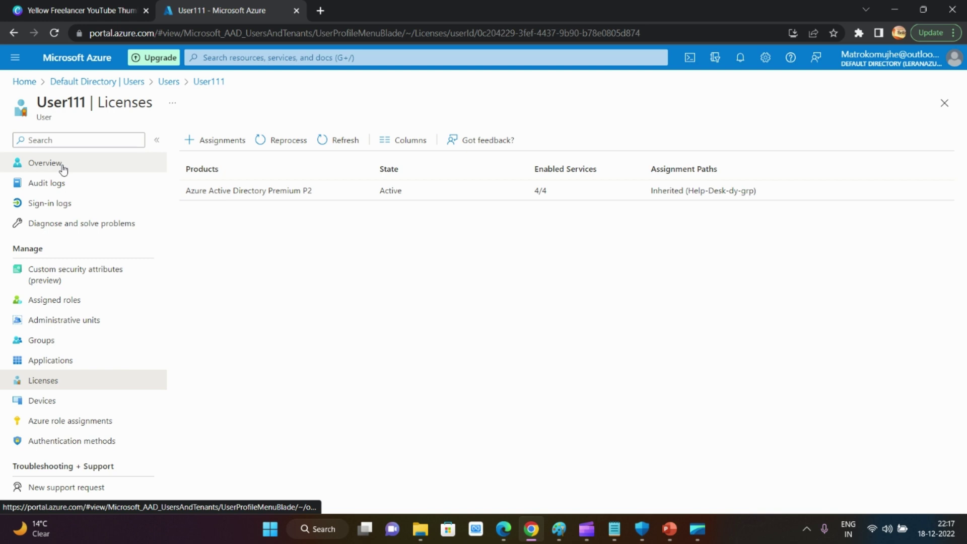
click(45, 162)
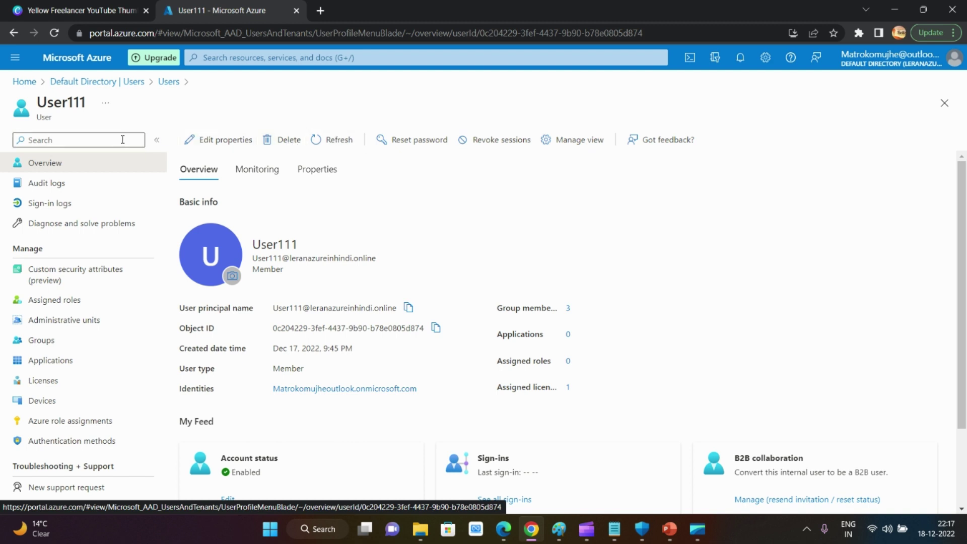
click(115, 84)
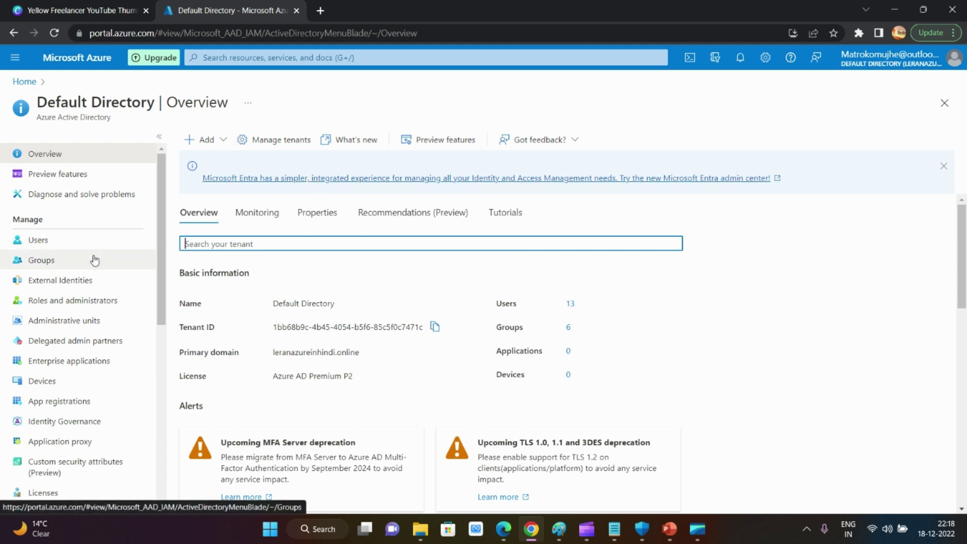
scroll(95, 283, down, 2)
scroll(98, 291, down, 10)
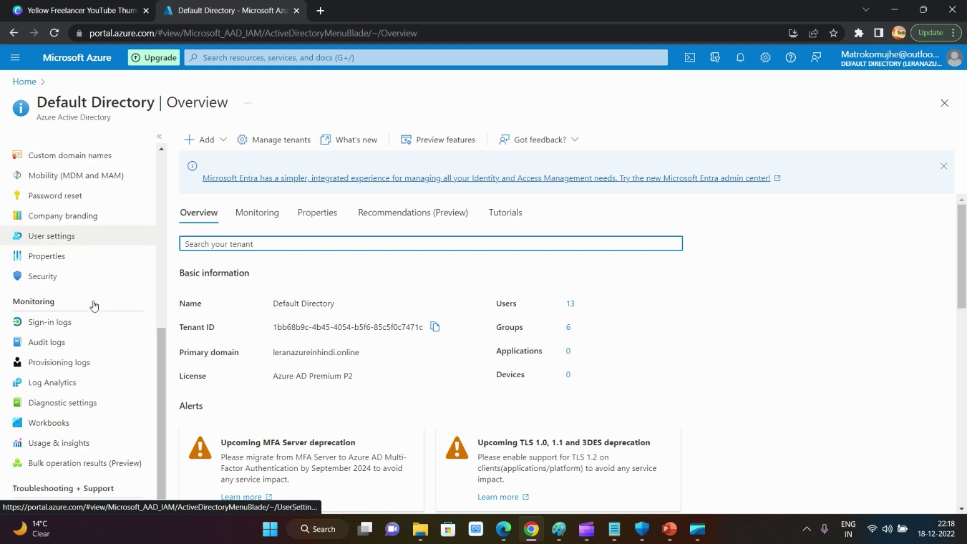
scroll(97, 303, up, 9)
scroll(97, 302, up, 3)
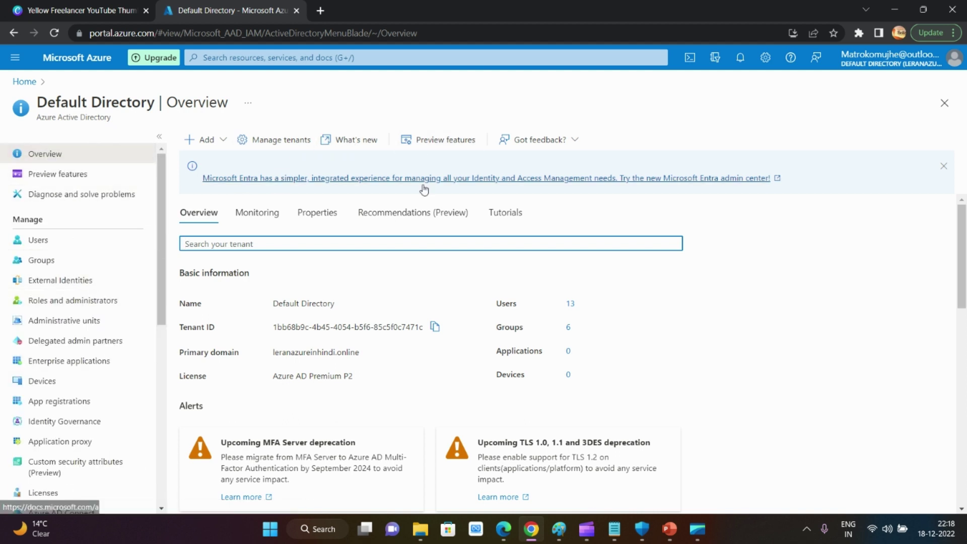
click(40, 240)
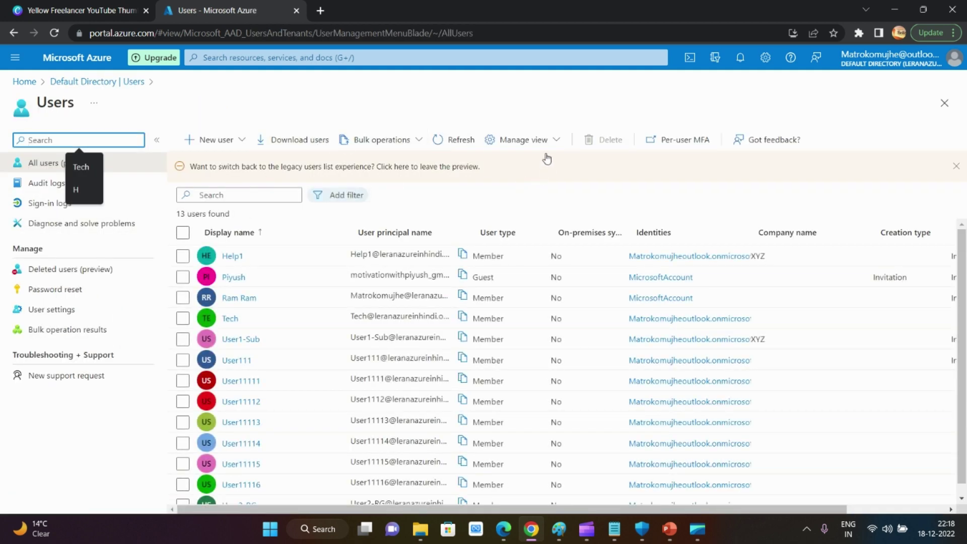
click(71, 272)
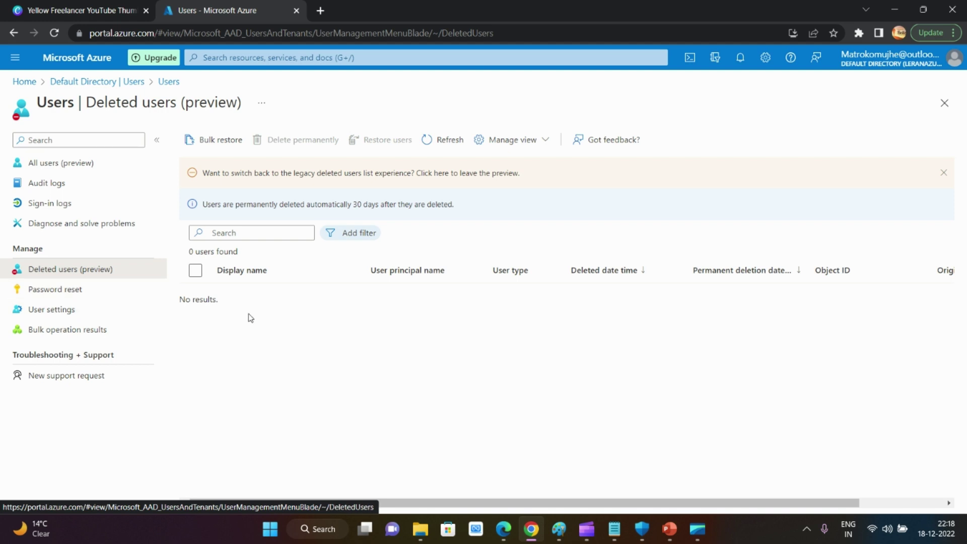
Return to the list of all users, open User111 and review its license assignments.
click(169, 82)
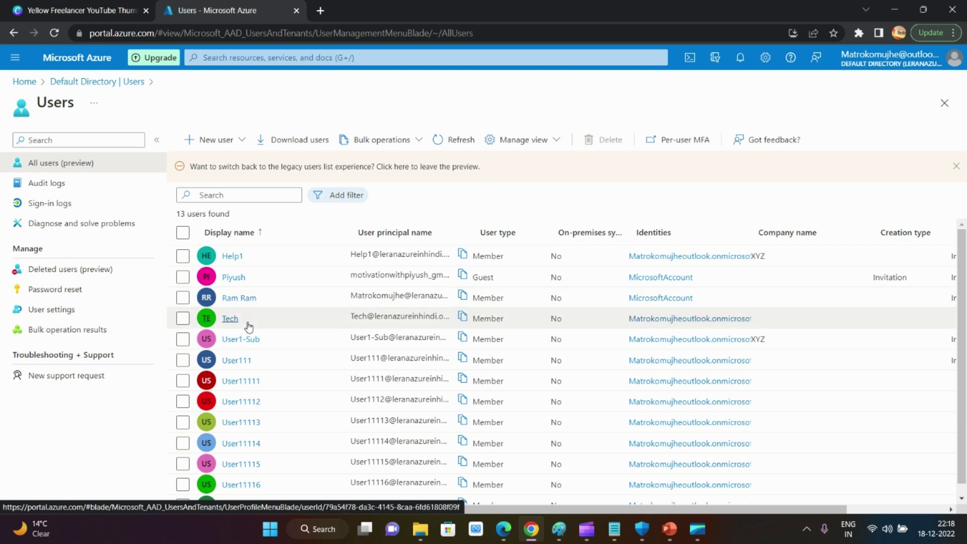
click(183, 361)
scroll(221, 358, down, 1)
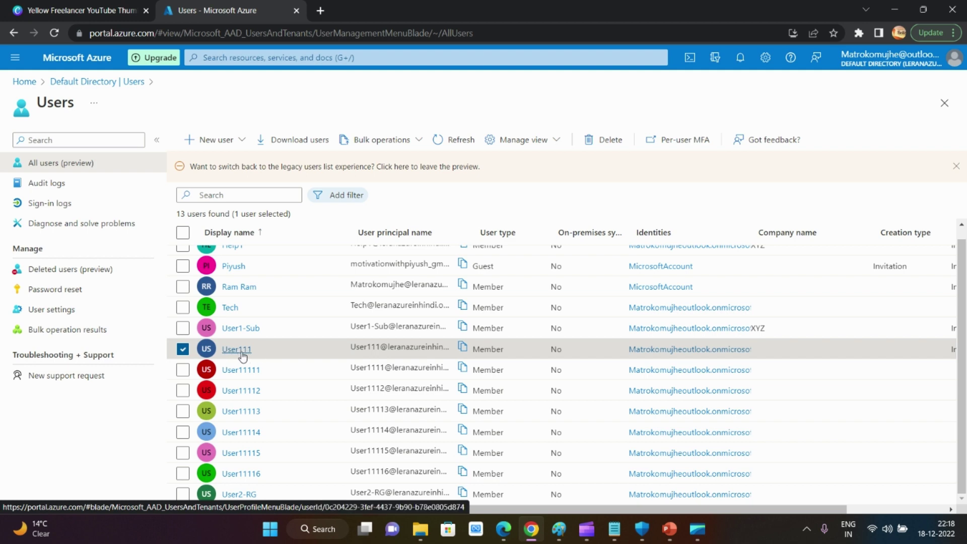
click(237, 349)
click(71, 381)
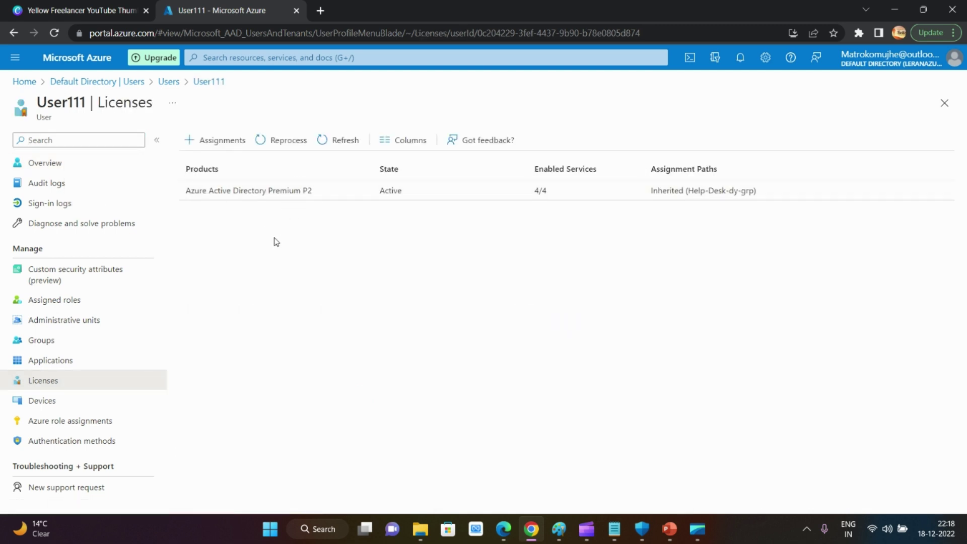
click(68, 166)
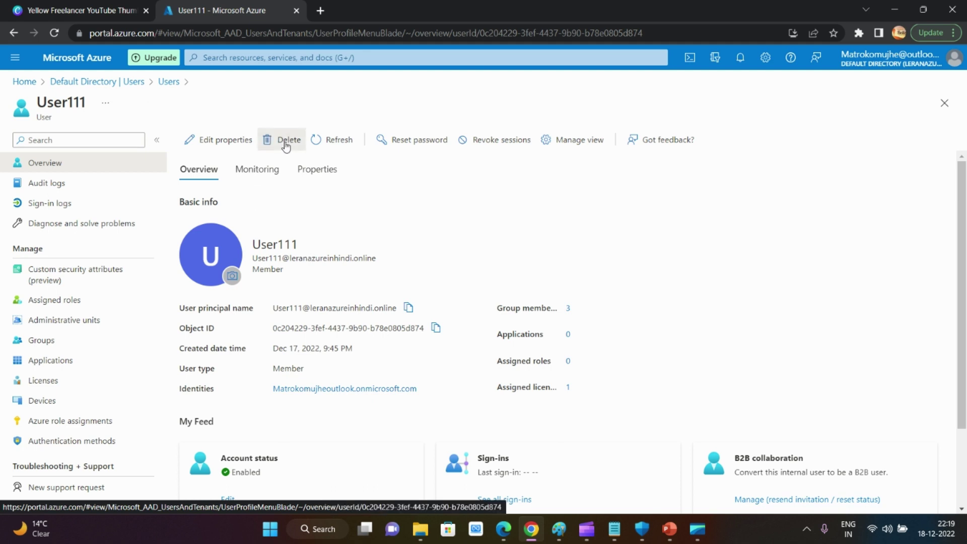
click(285, 144)
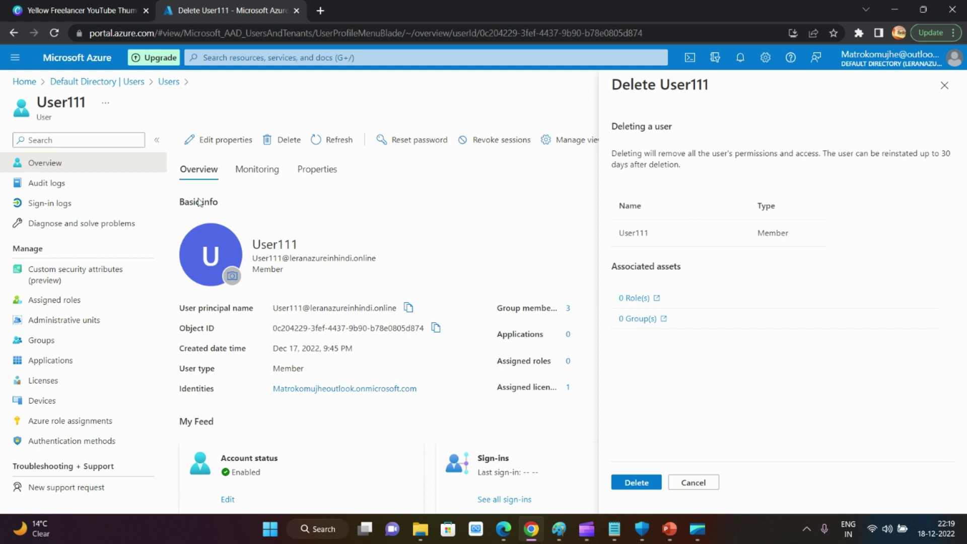
click(693, 483)
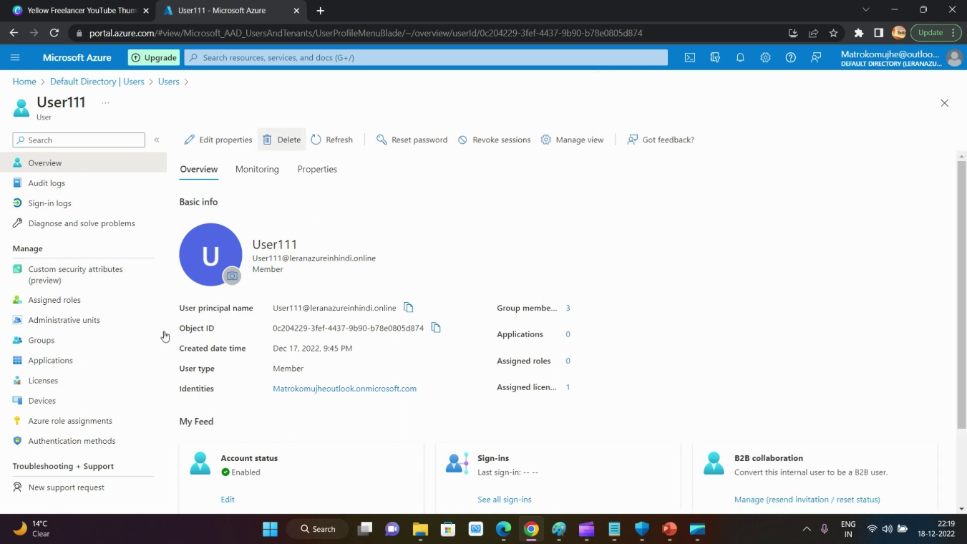
Show User111's group memberships and capture the page as a rectangular snip with the Snipping Tool.
click(68, 342)
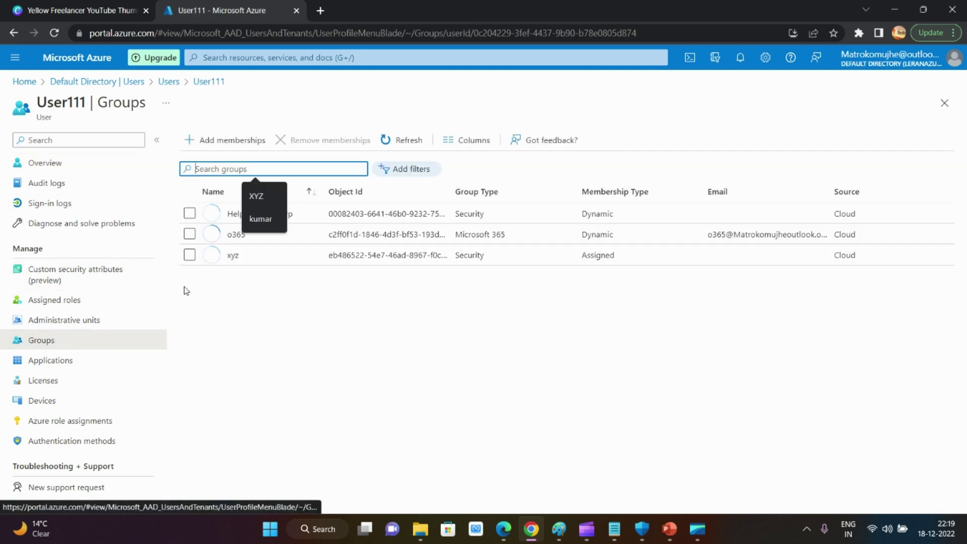
click(323, 417)
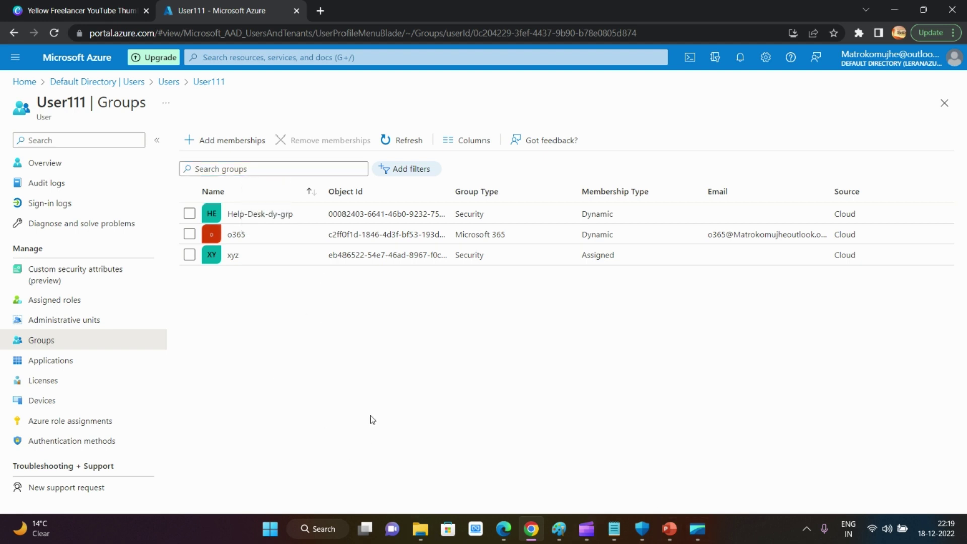
click(326, 530)
text(snap)
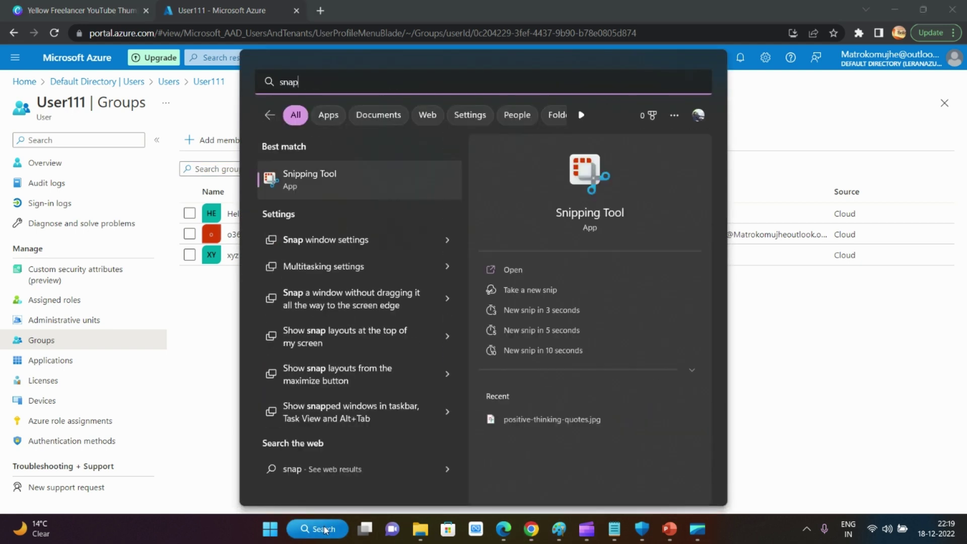
click(294, 192)
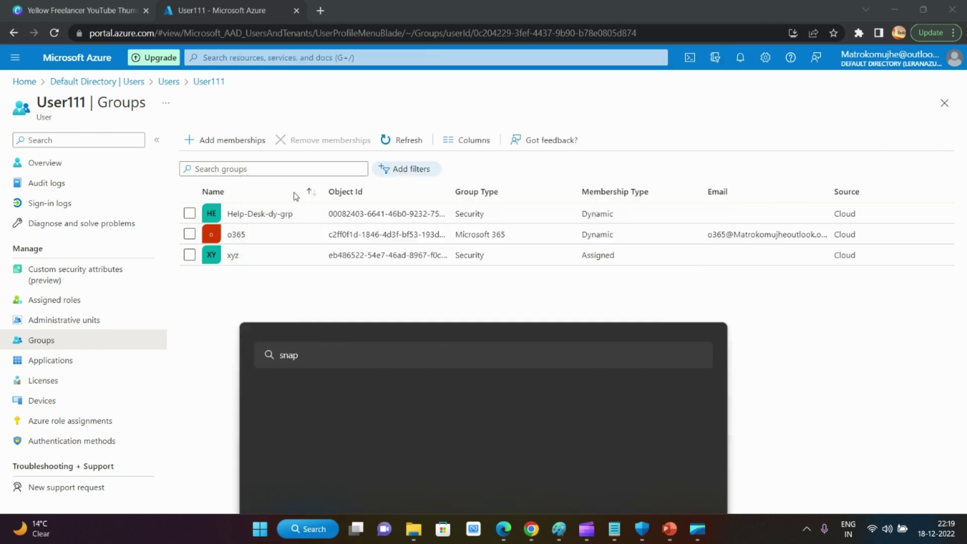
click(216, 40)
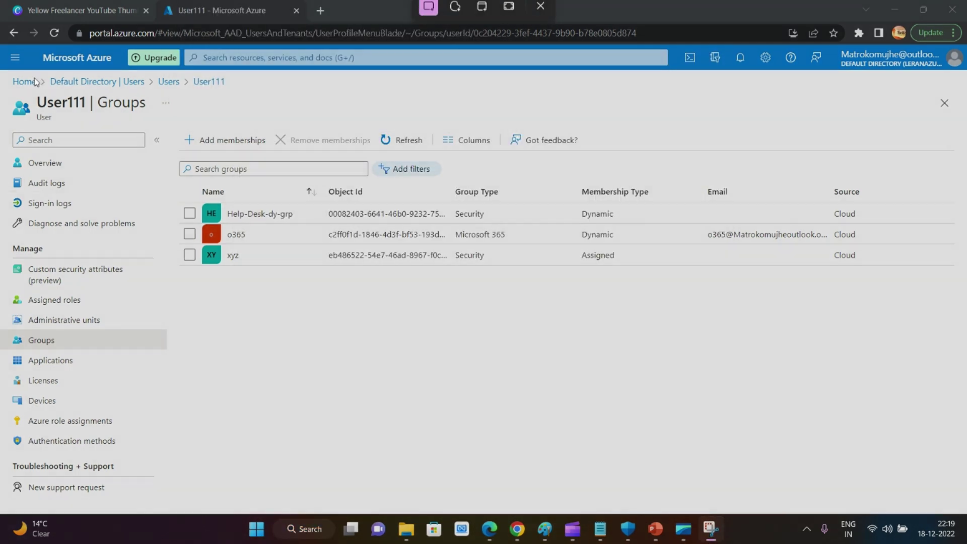
drag(12, 76, 761, 437)
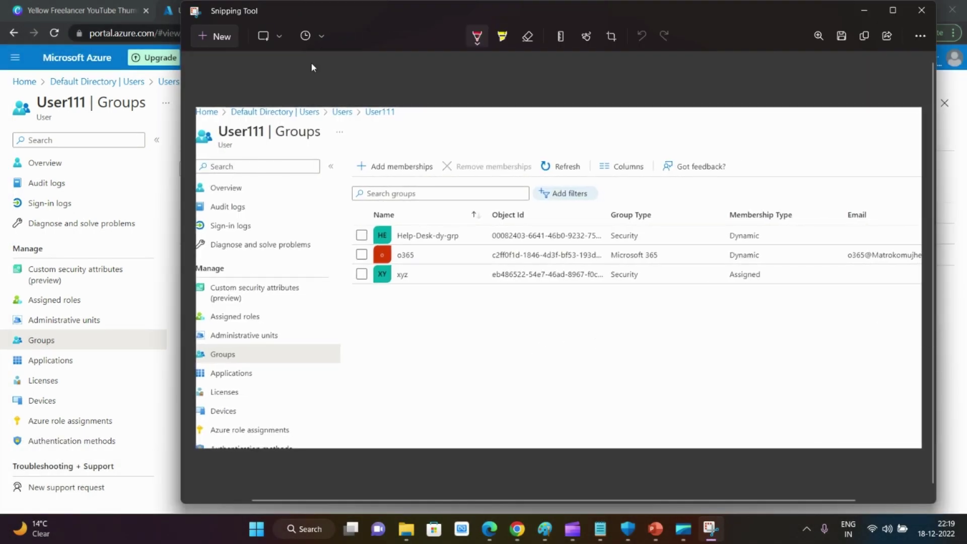
Highlight the "User111 | Groups" heading in yellow on the snip, and return to the Azure portal.
click(502, 38)
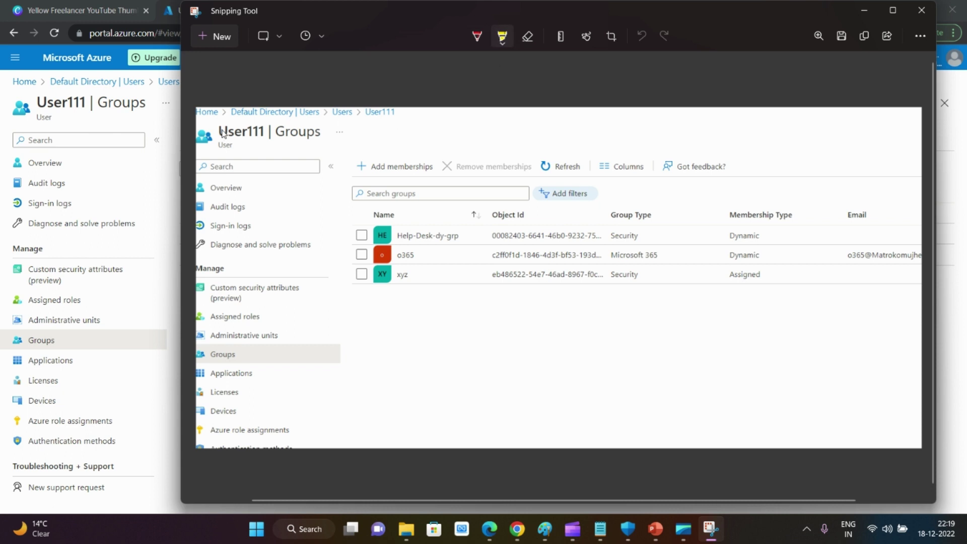
drag(223, 133, 315, 136)
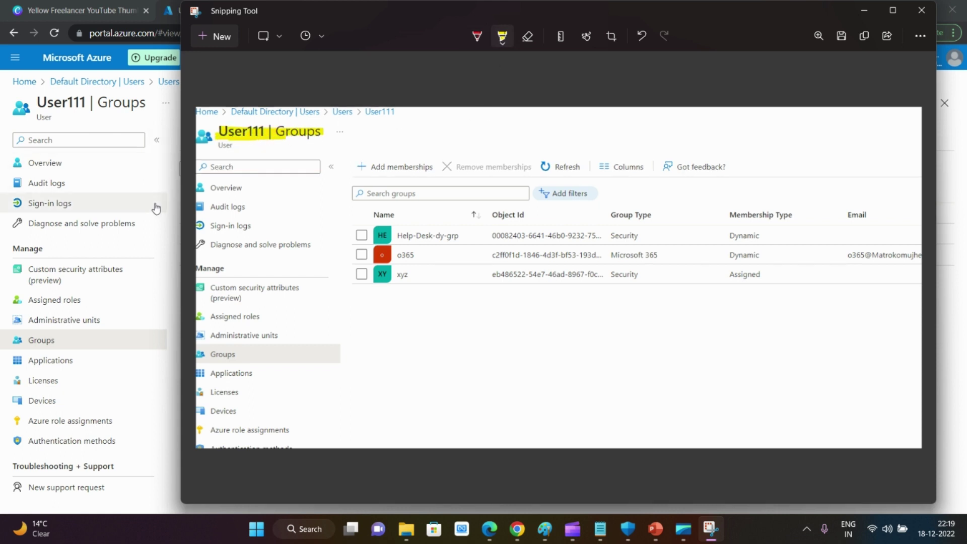
click(952, 361)
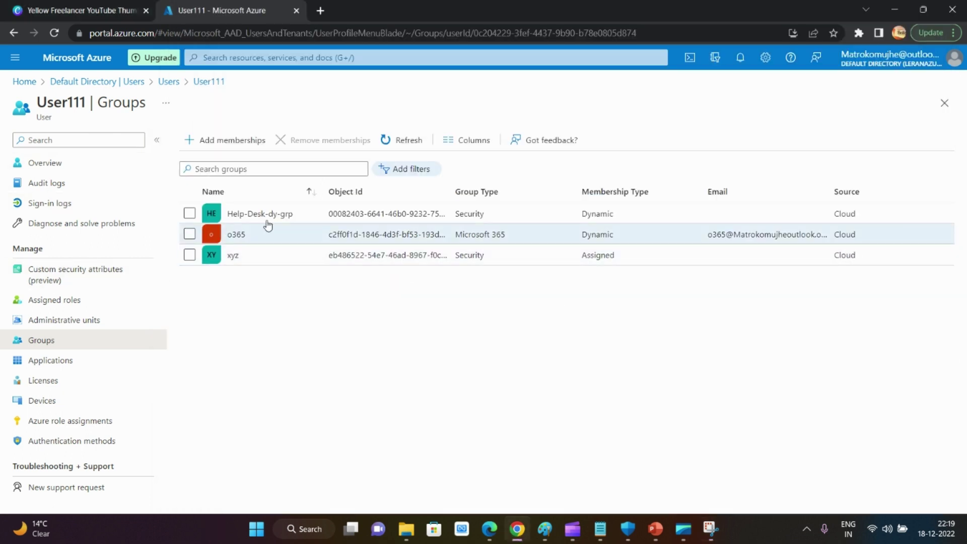
Delete User111 from its overview page, refresh the user list and dismiss the notification.
click(56, 164)
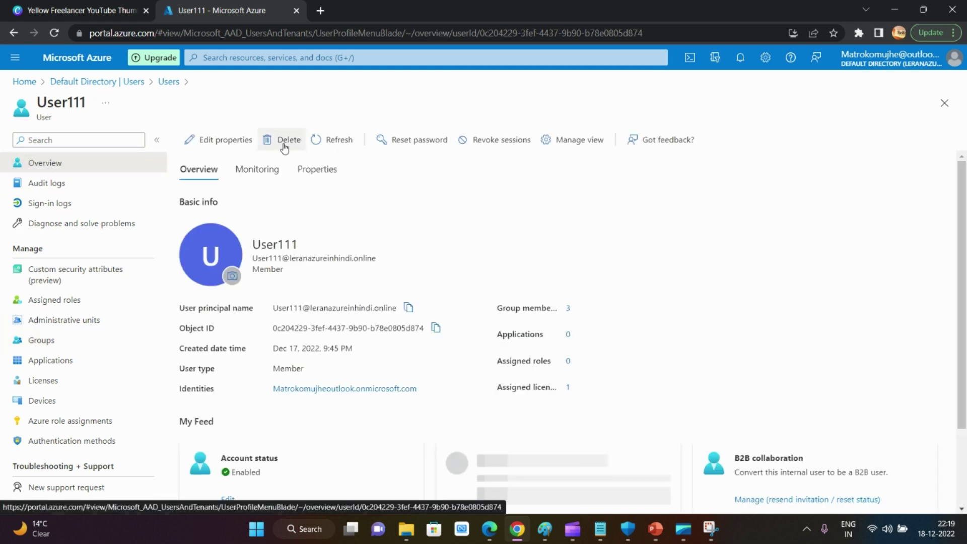
click(280, 140)
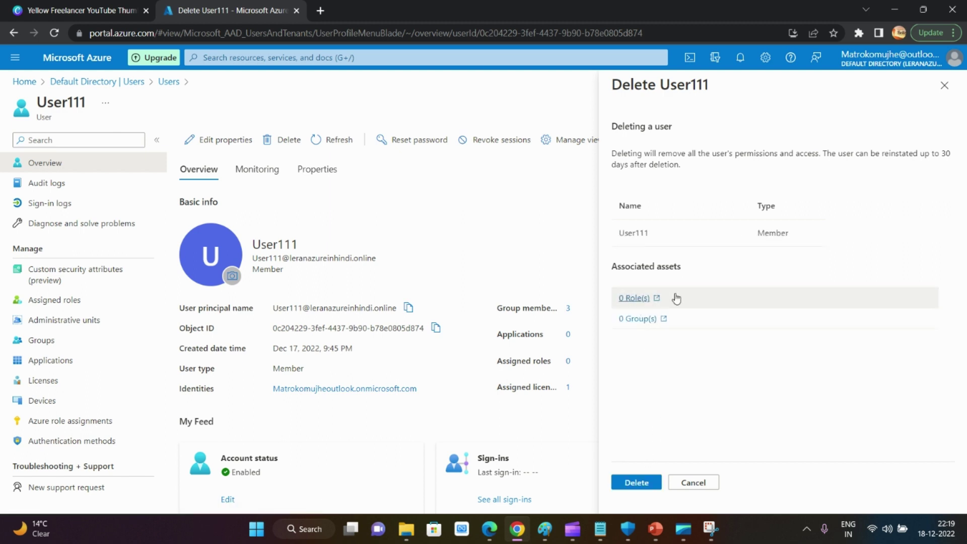
click(637, 483)
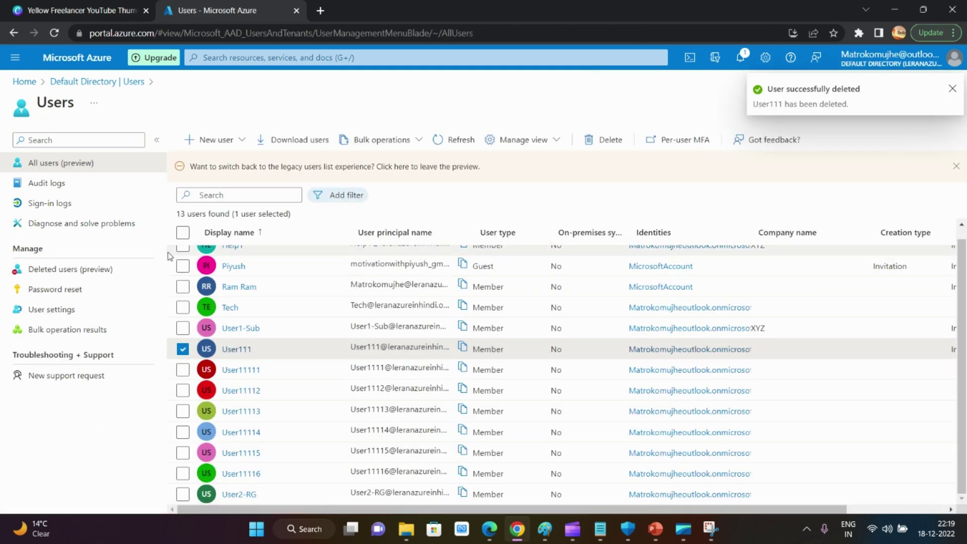
click(445, 142)
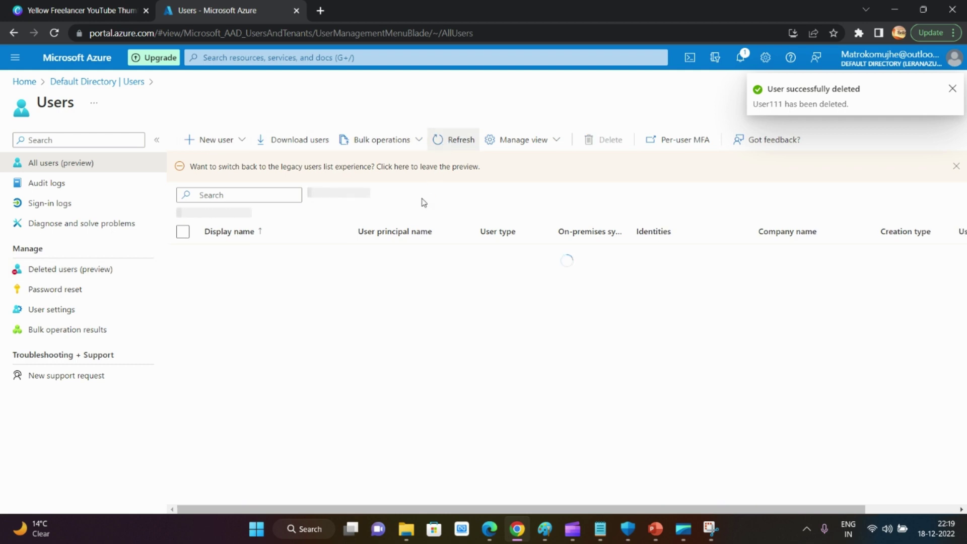
click(952, 90)
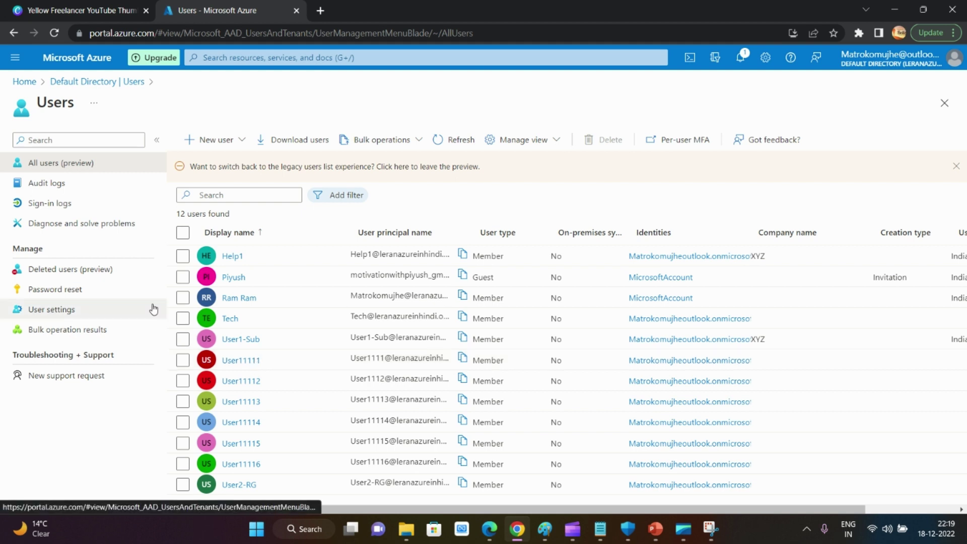
Open the deleted users list, check the User111 groups snip in the Snipping Tool, and return to the Azure portal.
click(54, 270)
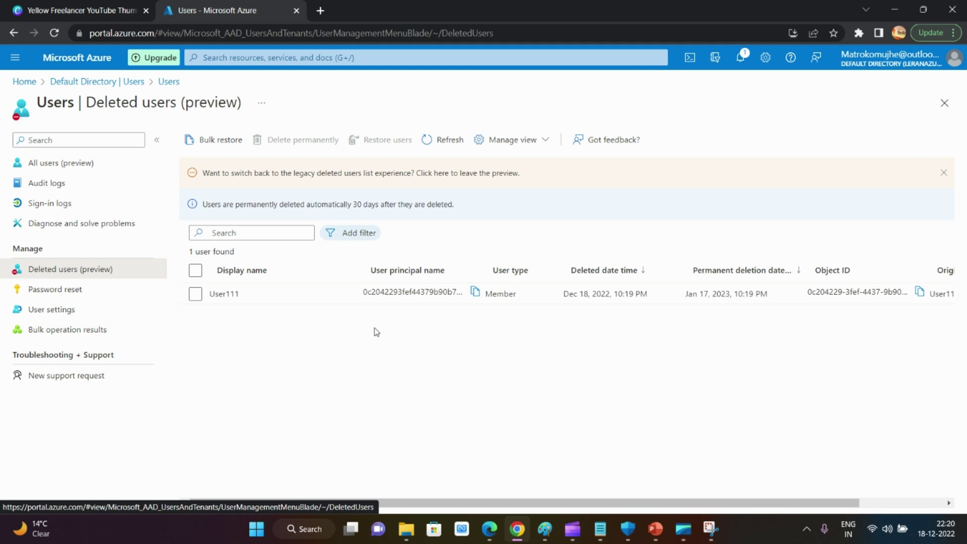
click(711, 529)
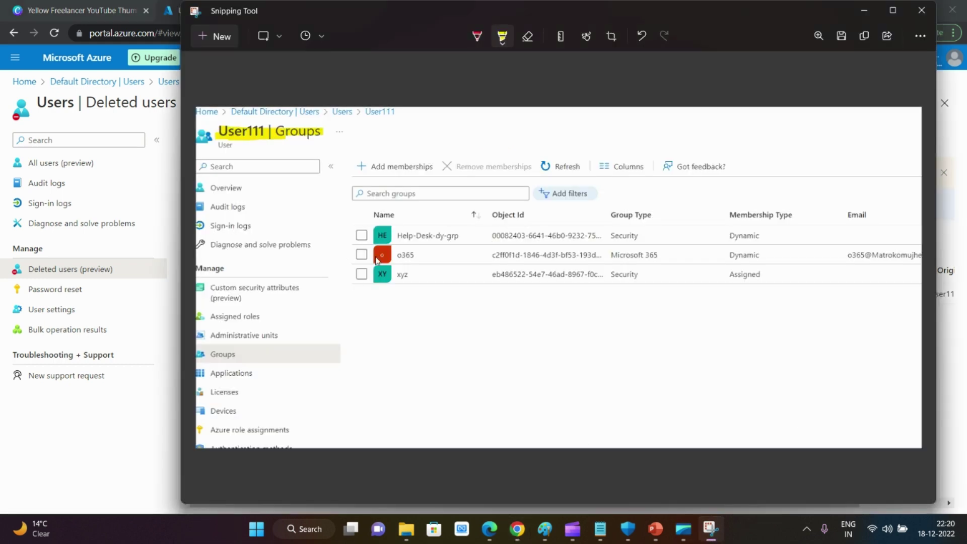
click(99, 453)
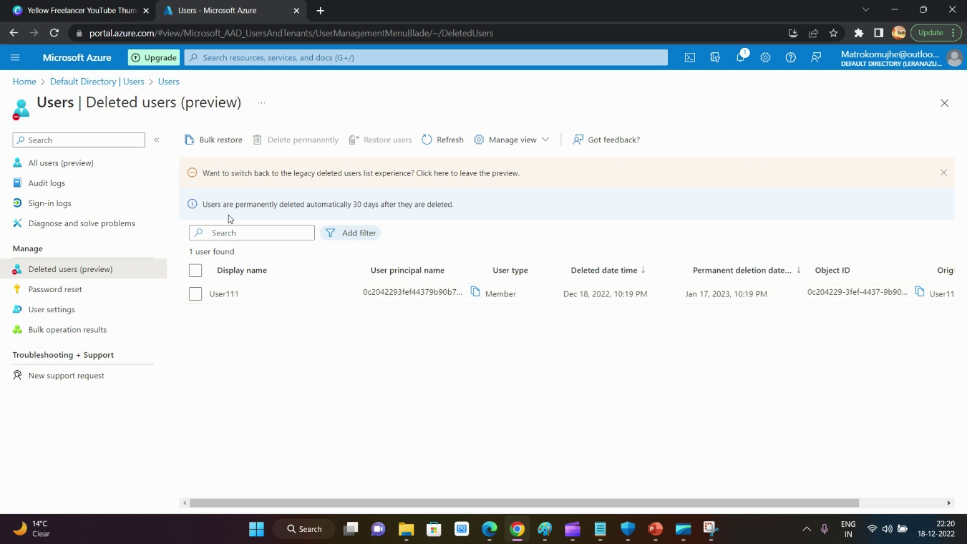
Highlight the notice about users being permanently deleted automatically after 30 days, and clear the text selection.
drag(204, 209, 289, 204)
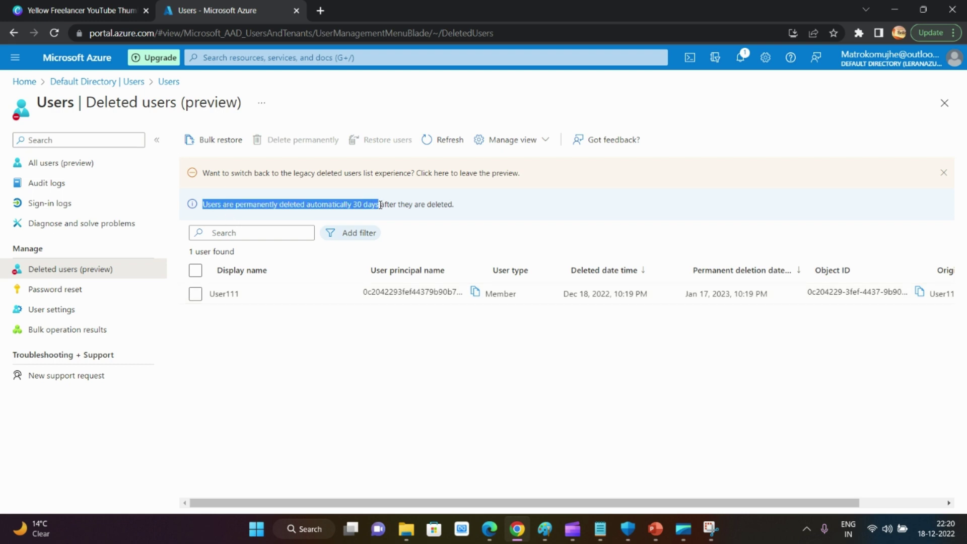
drag(380, 204, 426, 204)
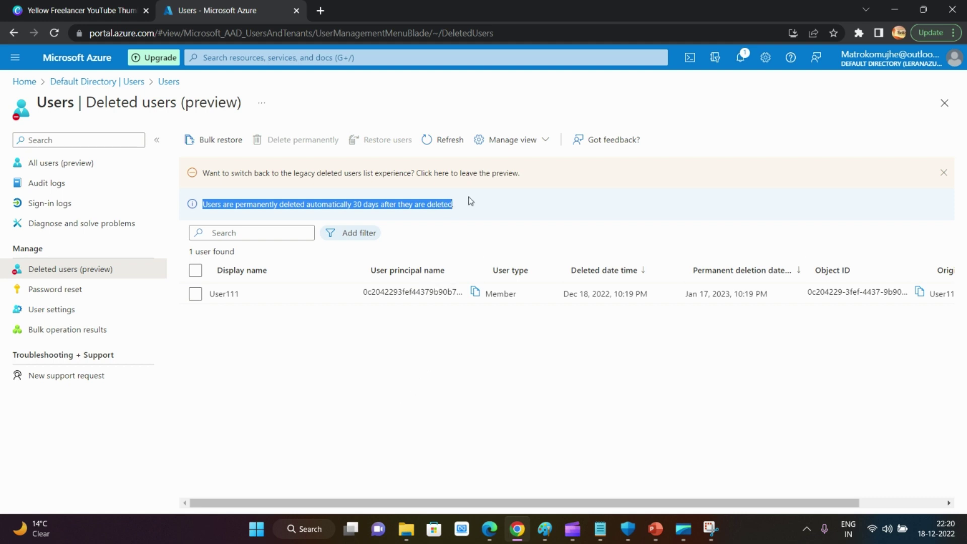
drag(455, 204, 203, 201)
click(292, 206)
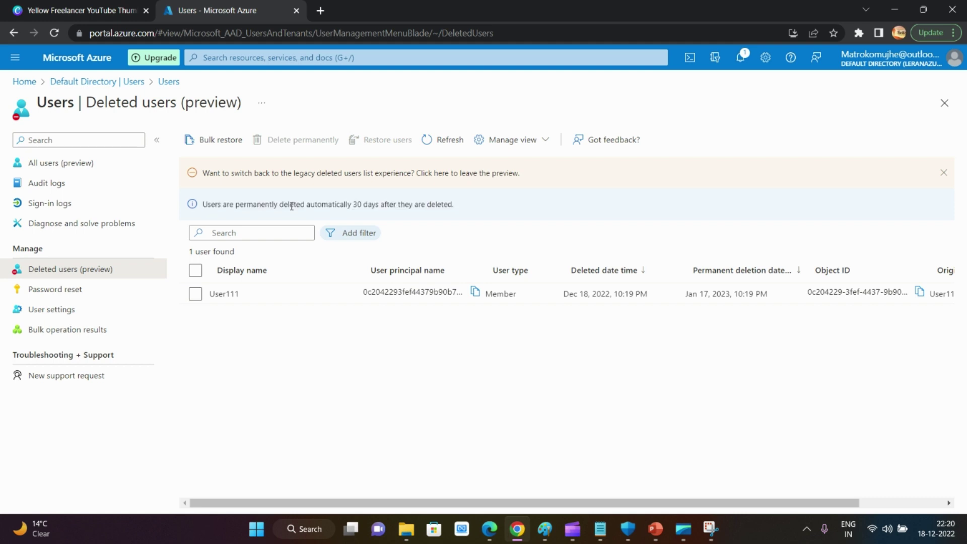
drag(288, 206, 445, 202)
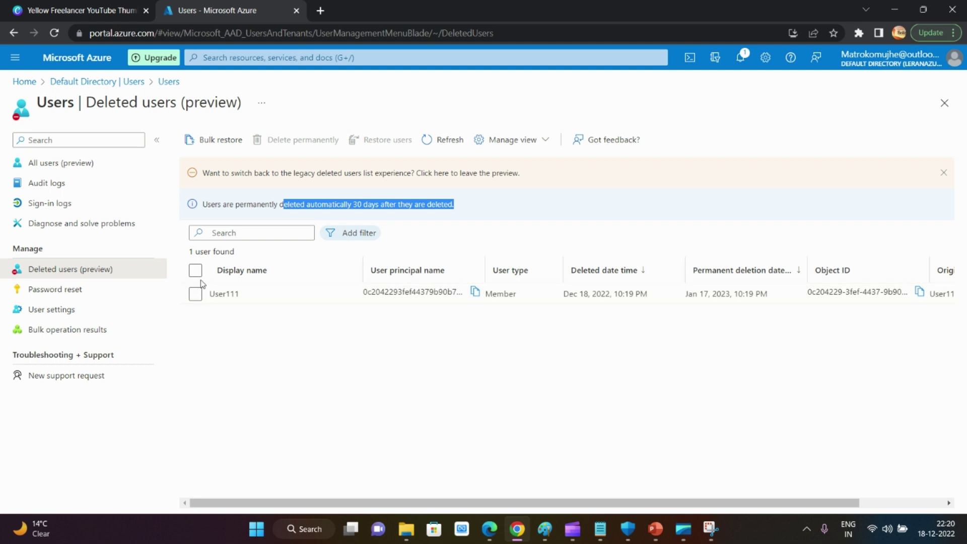
click(319, 443)
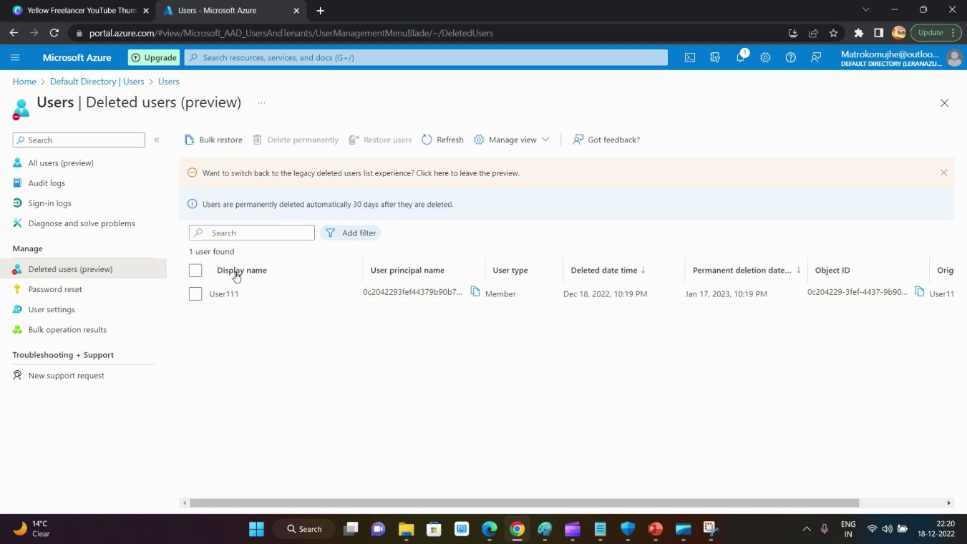
Restore User111 from the deleted users list and dismiss the notification.
click(195, 270)
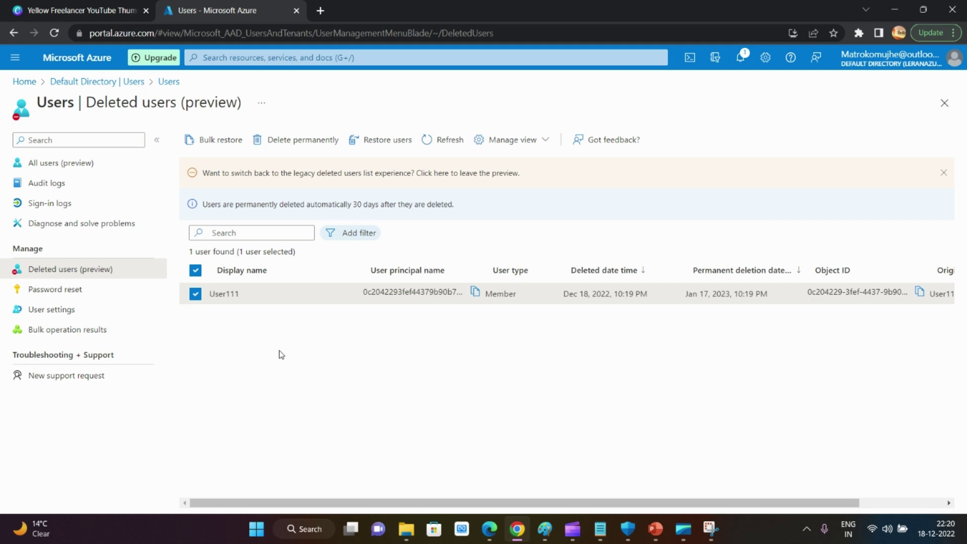
click(376, 144)
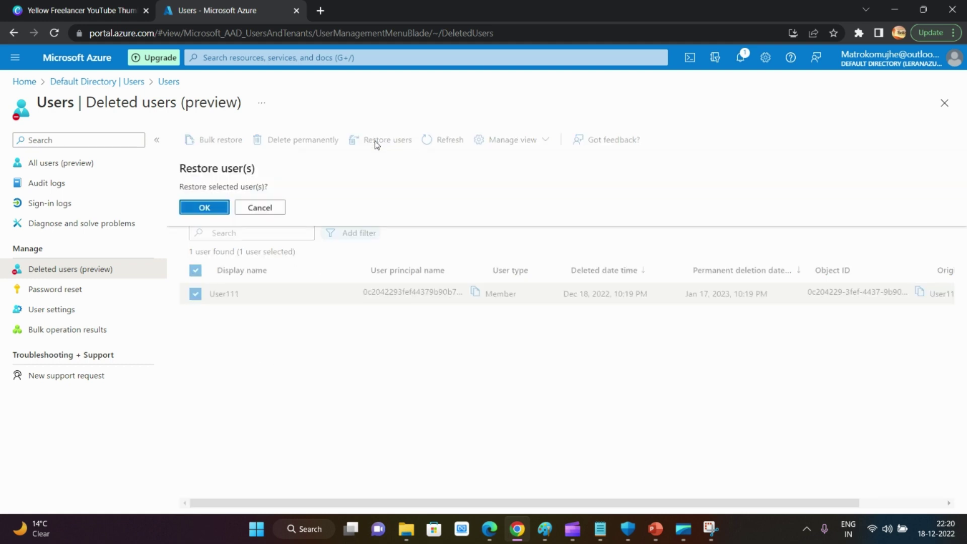
click(204, 208)
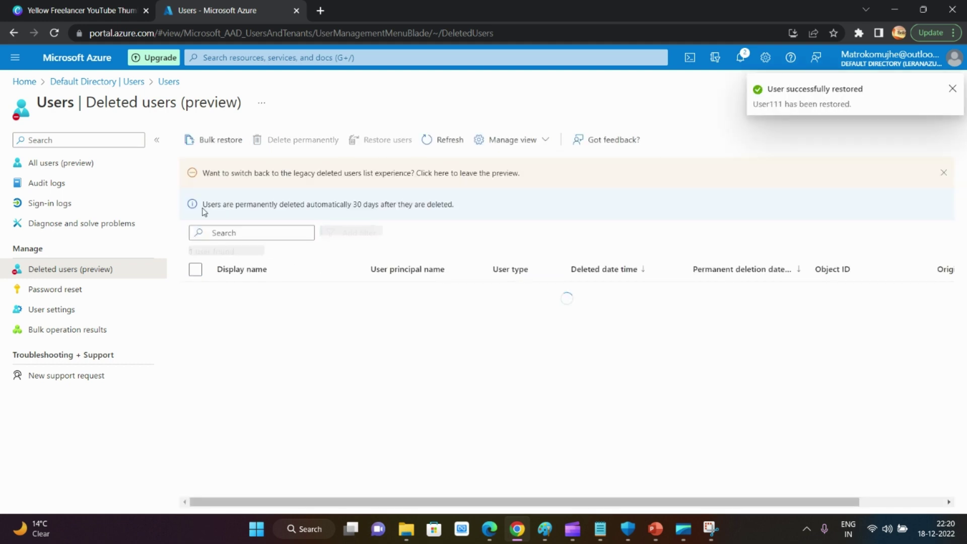
click(953, 91)
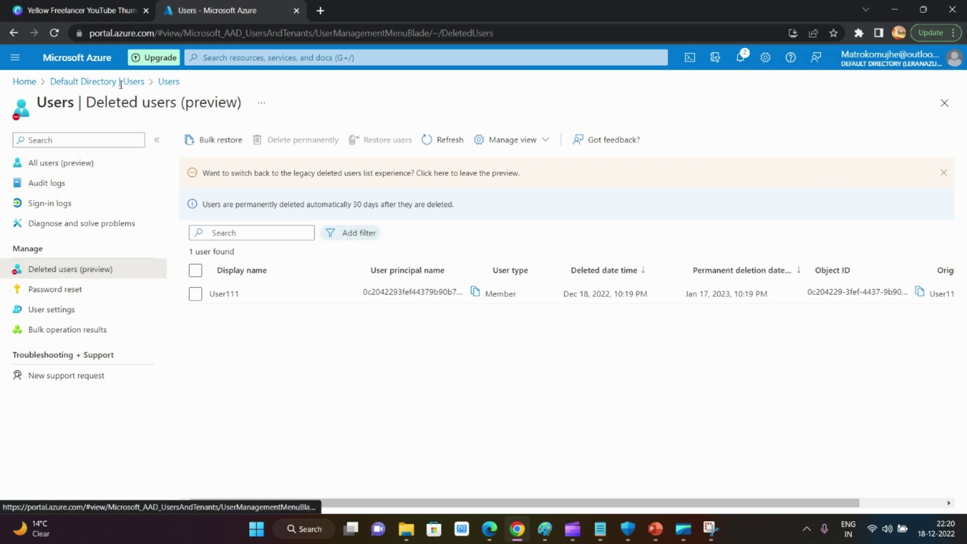
Return to the list of all users, refresh it, and open the group memberships of User111.
click(168, 82)
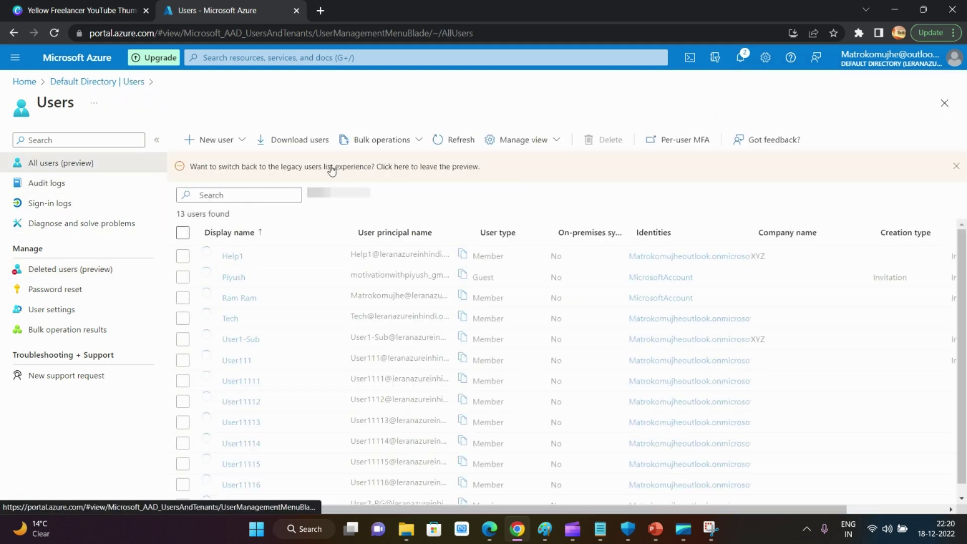
click(457, 144)
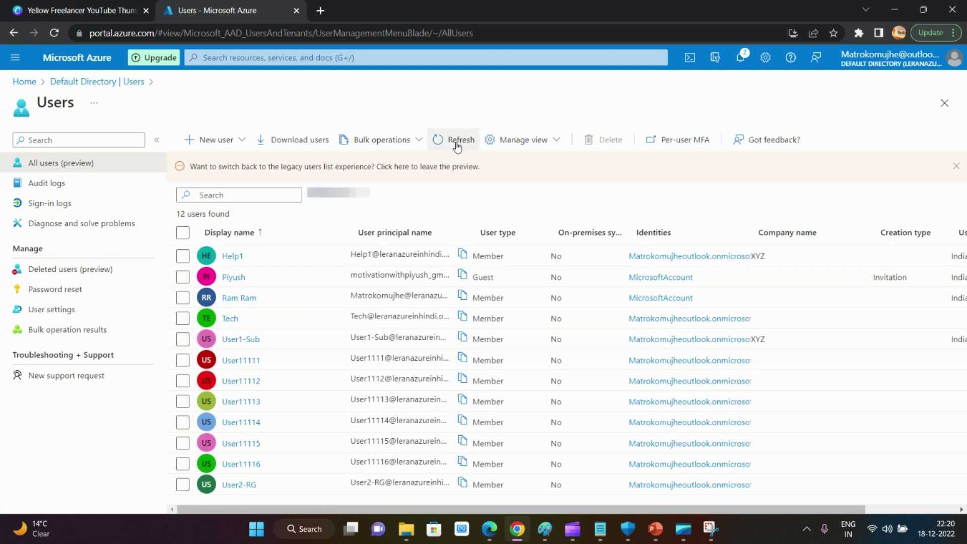
click(457, 144)
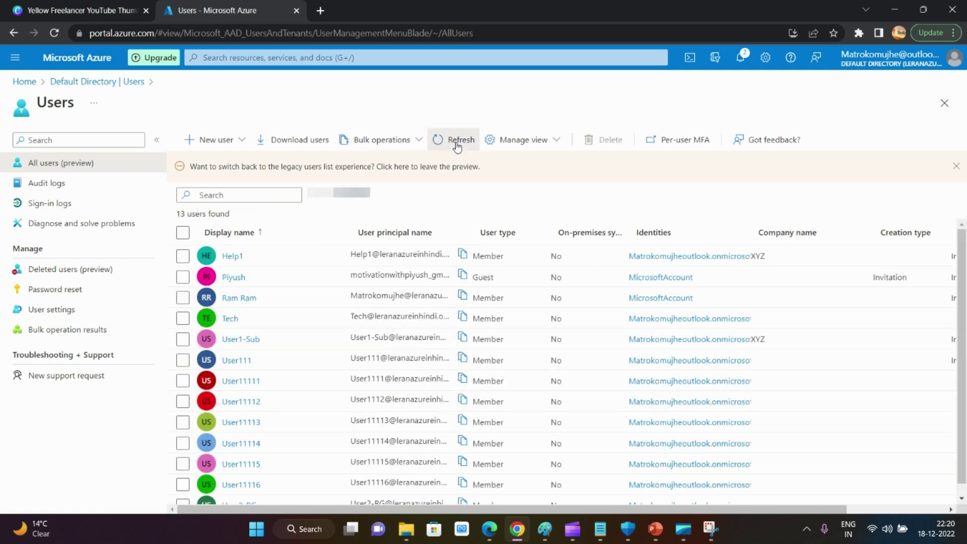
click(242, 369)
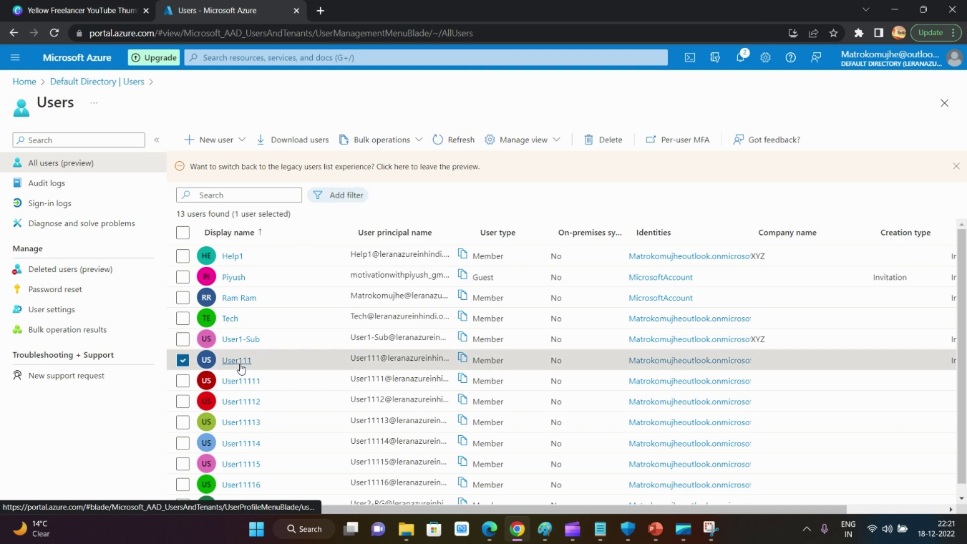
click(241, 365)
click(64, 339)
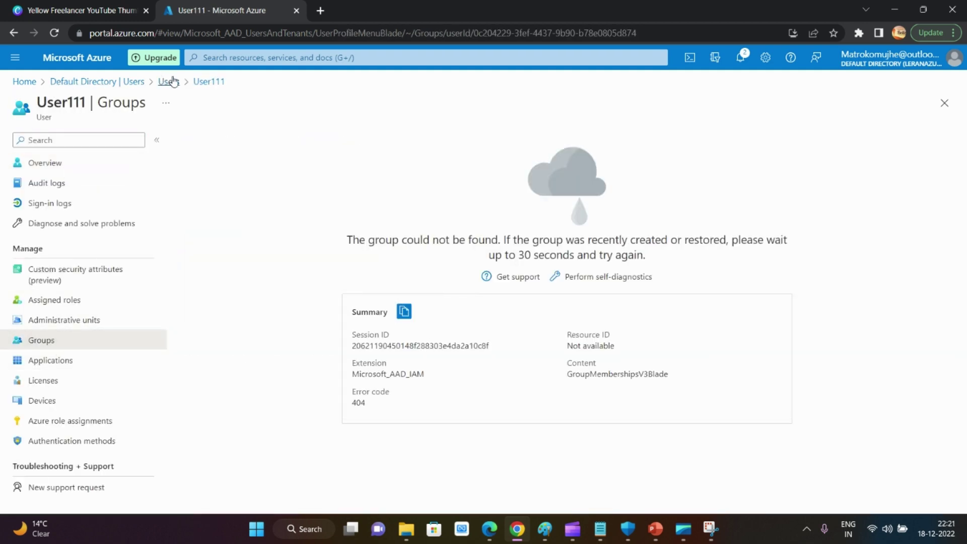
Go back to User111's overview, refresh it, and reopen the user's group memberships.
click(206, 87)
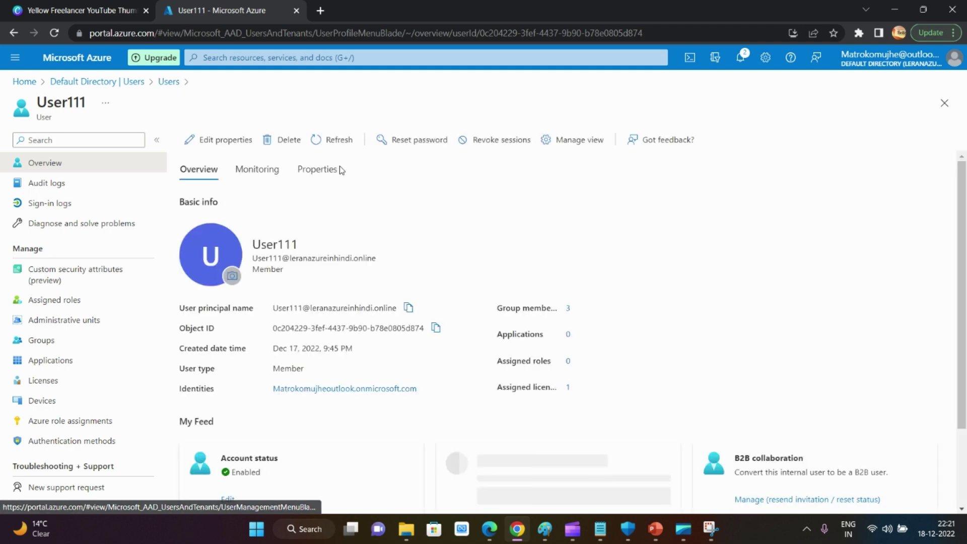
click(330, 140)
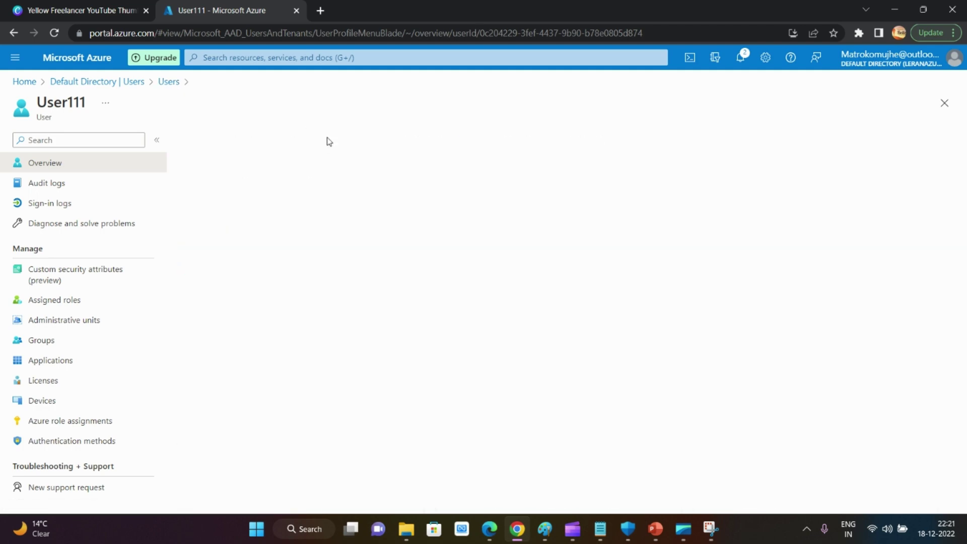
click(329, 141)
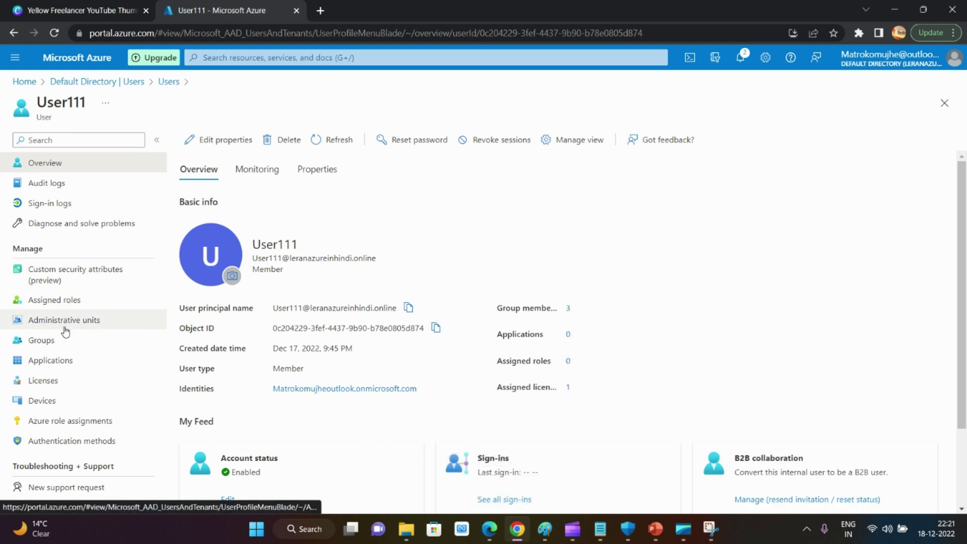
click(57, 349)
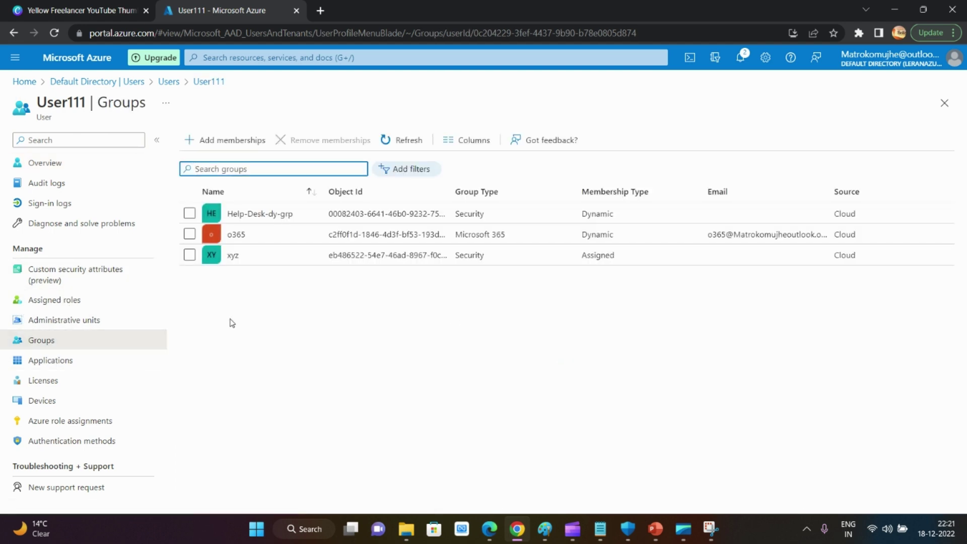
Place the Snipping Tool window beside the group list to compare User111's restored memberships with the snip, and return to the portal.
click(710, 529)
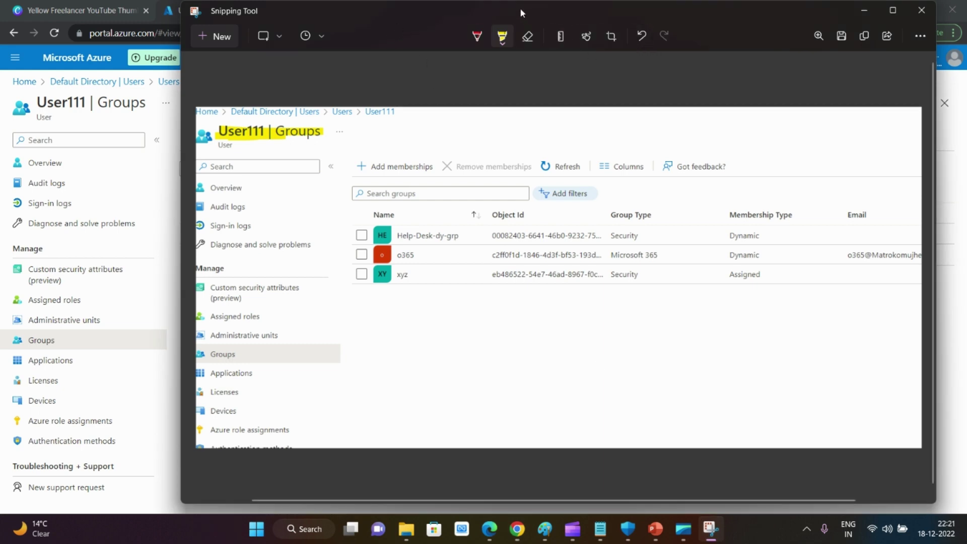
drag(520, 8, 724, 35)
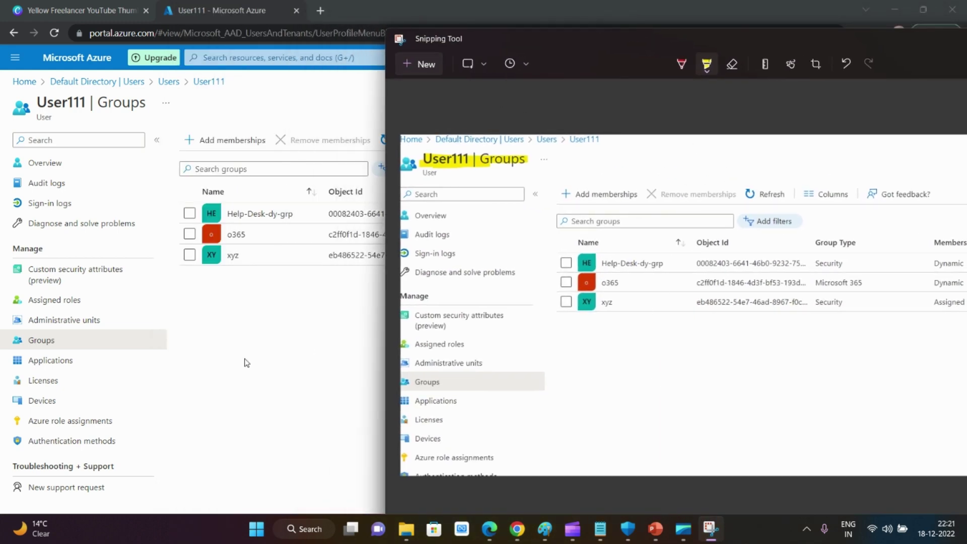
click(232, 377)
Show User111's license assignments and refresh them to check the restored license.
click(56, 396)
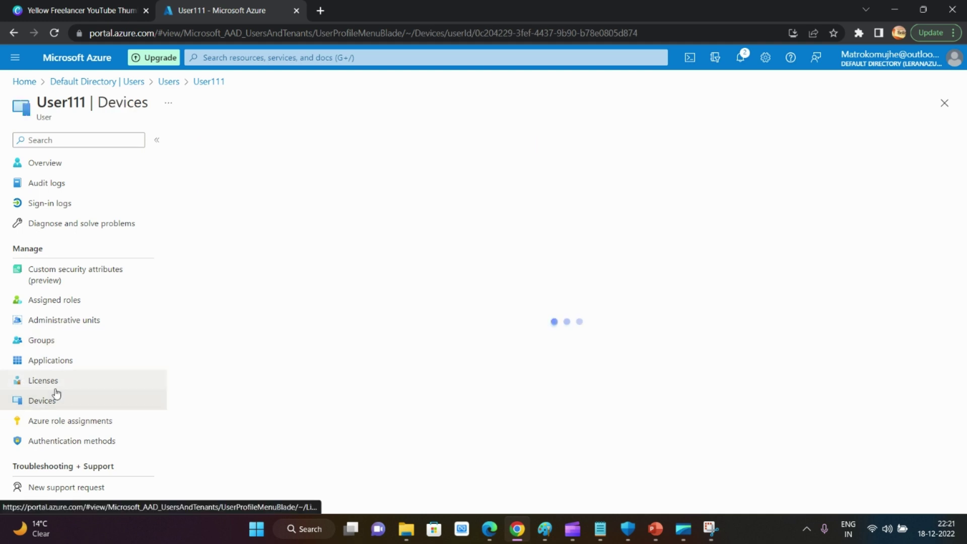
click(56, 387)
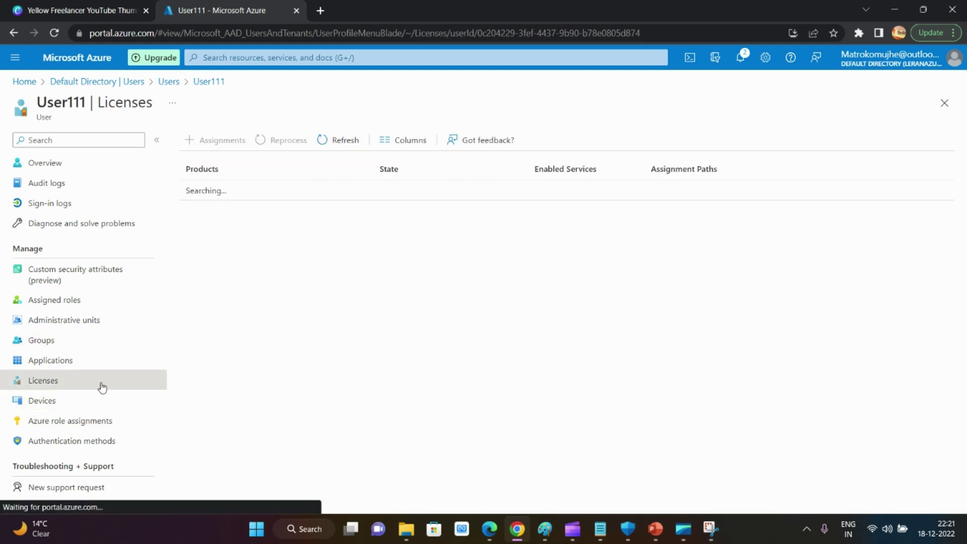
click(339, 146)
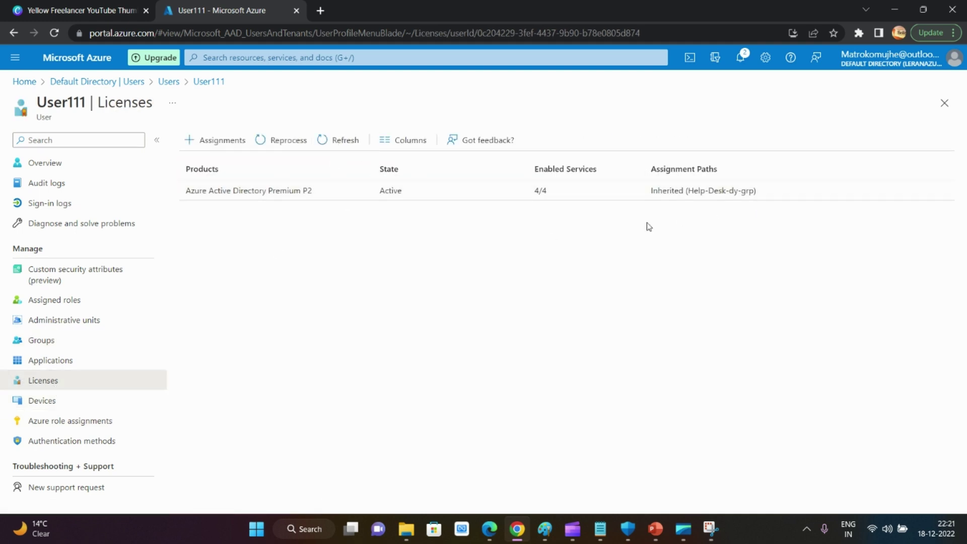
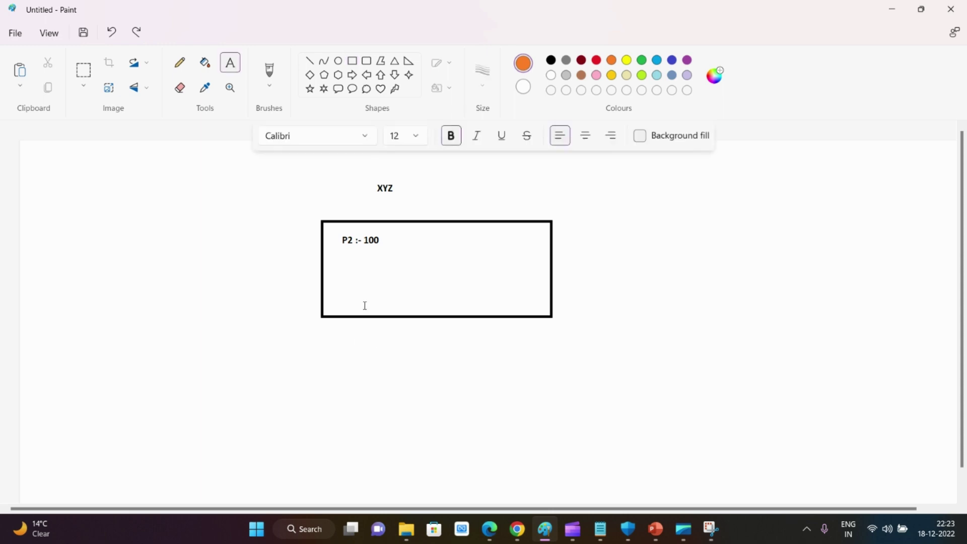
In Paint, add the text "User deletion =50 P" inside the rectangle below "P2 :- 100", and return to the Azure portal.
click(358, 291)
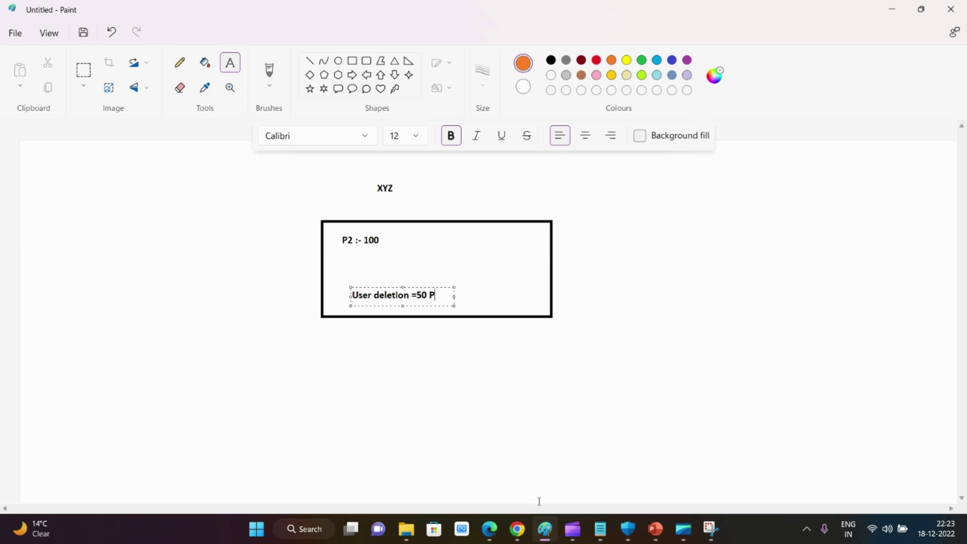
click(517, 529)
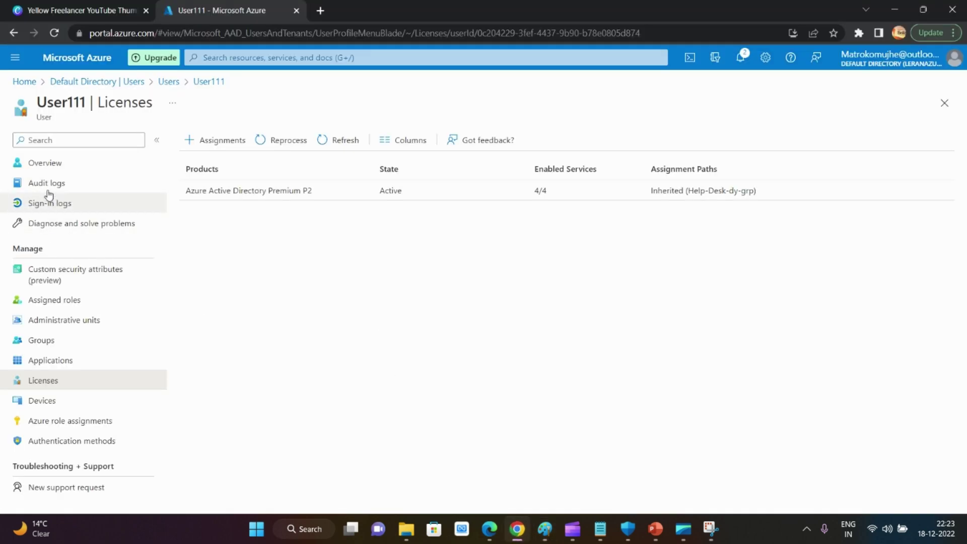
Open the deleted users list again from the users page and highlight "automatically 30" in the permanent deletion notice.
click(170, 82)
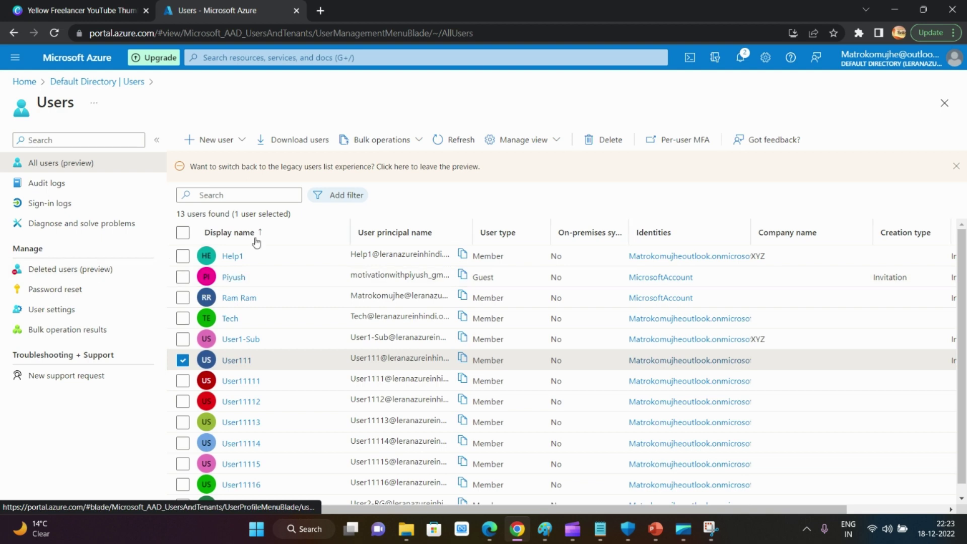
click(58, 272)
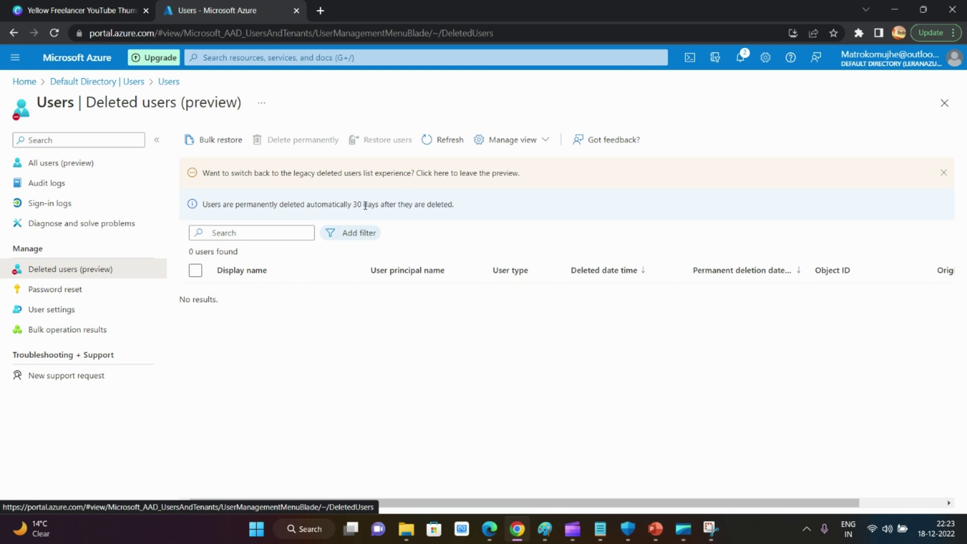
drag(348, 203, 311, 206)
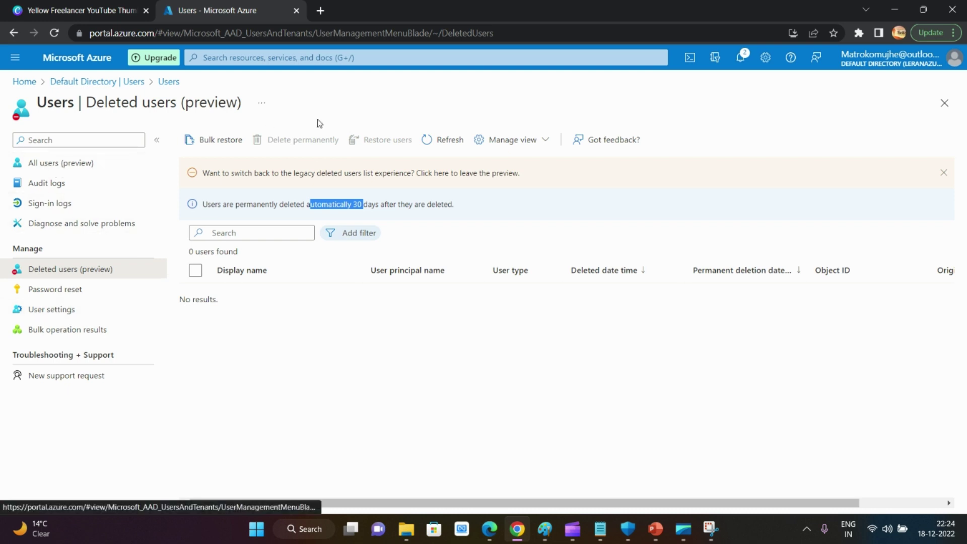
click(291, 145)
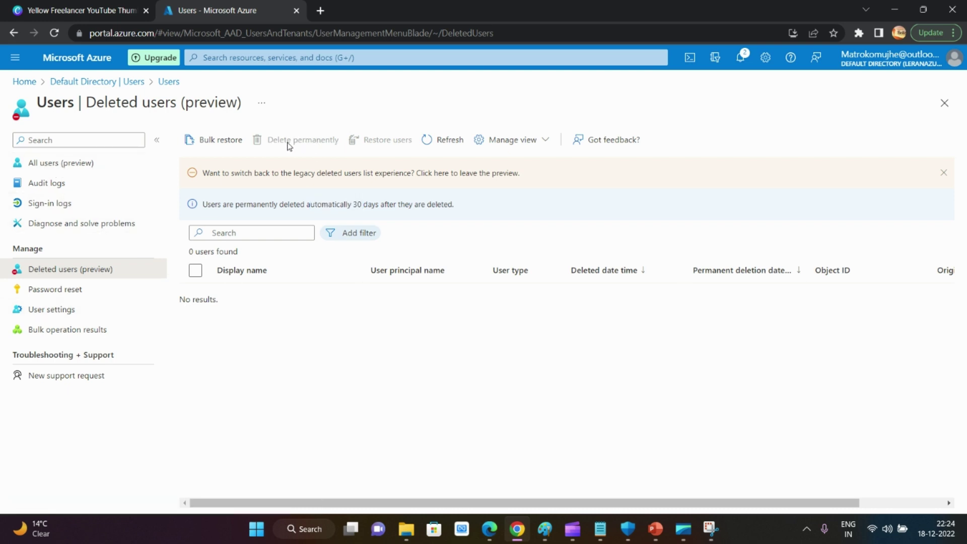
Return to the list of all users and look through its entries.
click(62, 163)
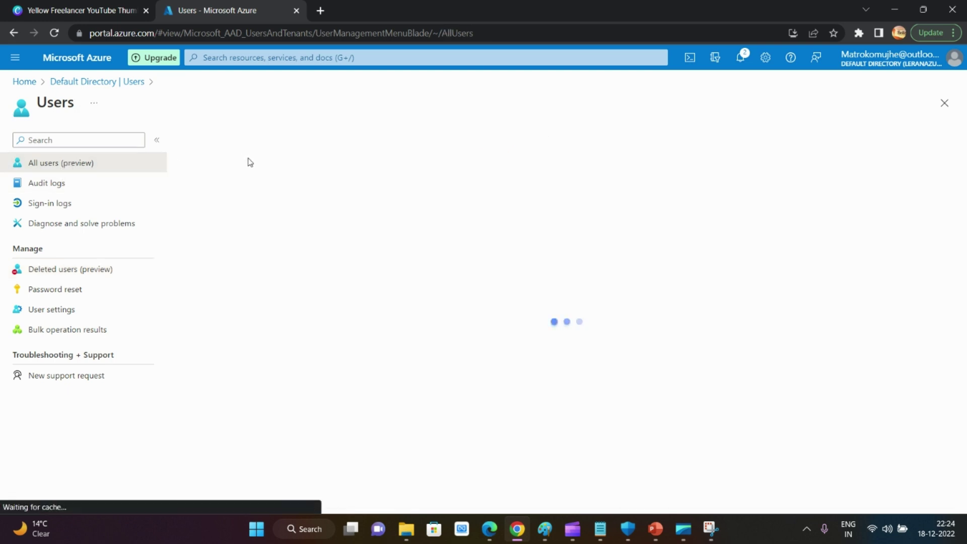
scroll(297, 372, down, 1)
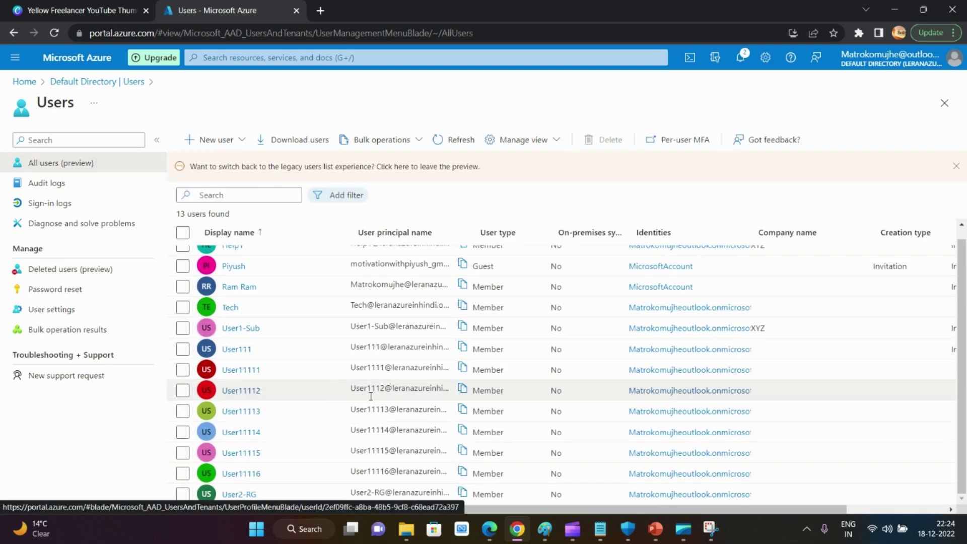
From the directory's license management, show all licensed products to check the assigned Azure Active Directory Premium P2 licenses.
click(188, 353)
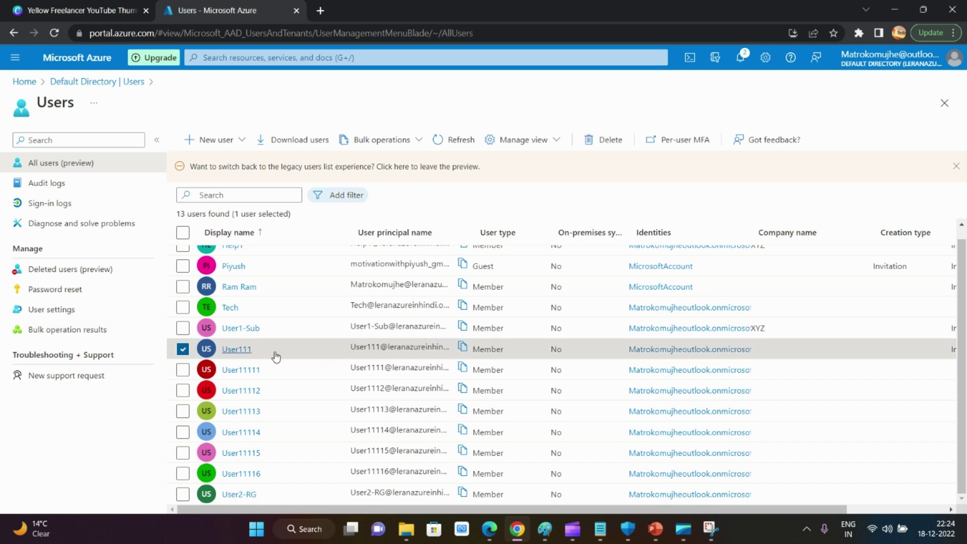
click(133, 82)
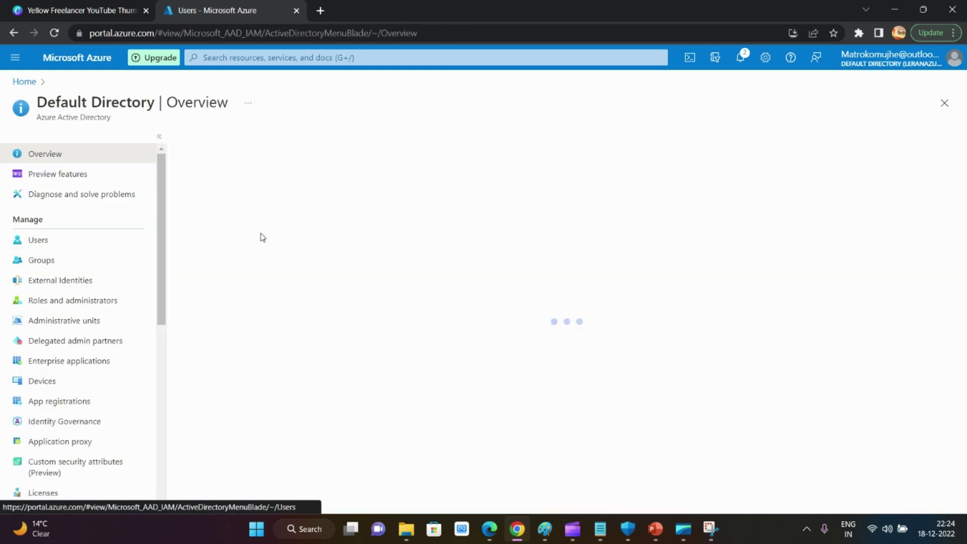
scroll(69, 356, down, 5)
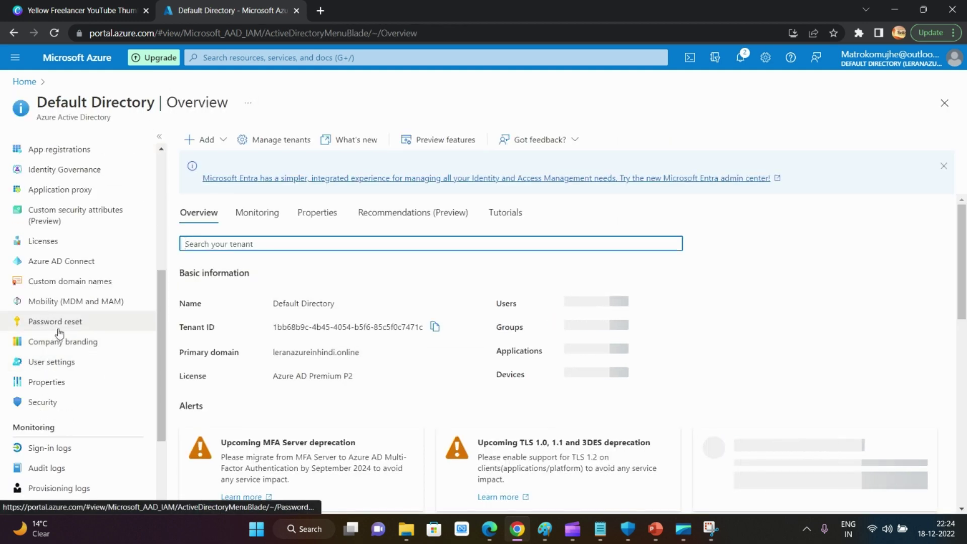
scroll(68, 363, down, 3)
scroll(65, 393, up, 4)
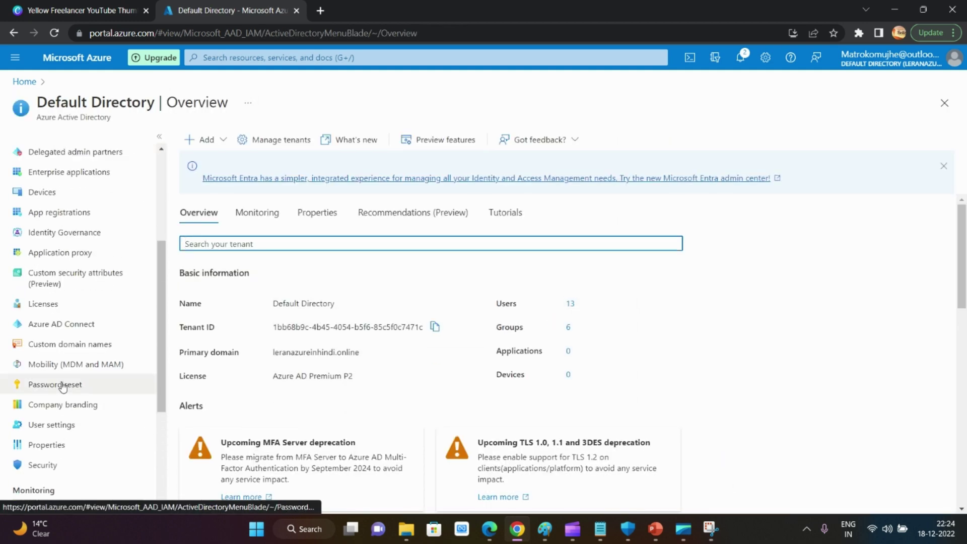
click(67, 303)
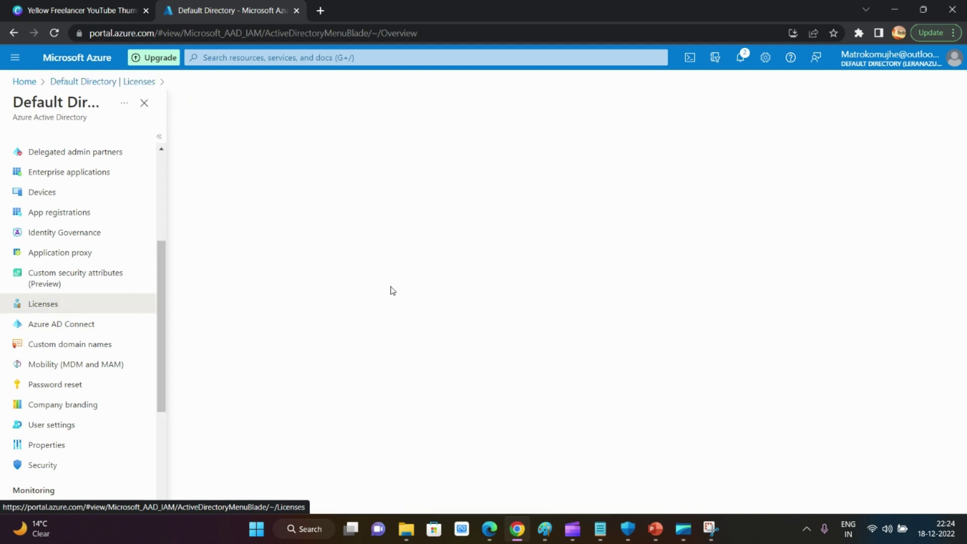
scroll(403, 330, down, 1)
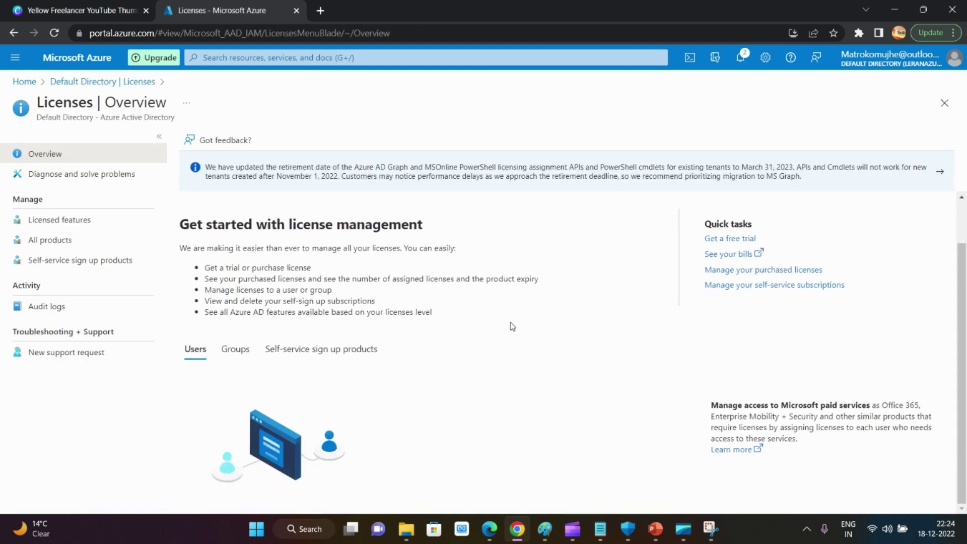
click(54, 244)
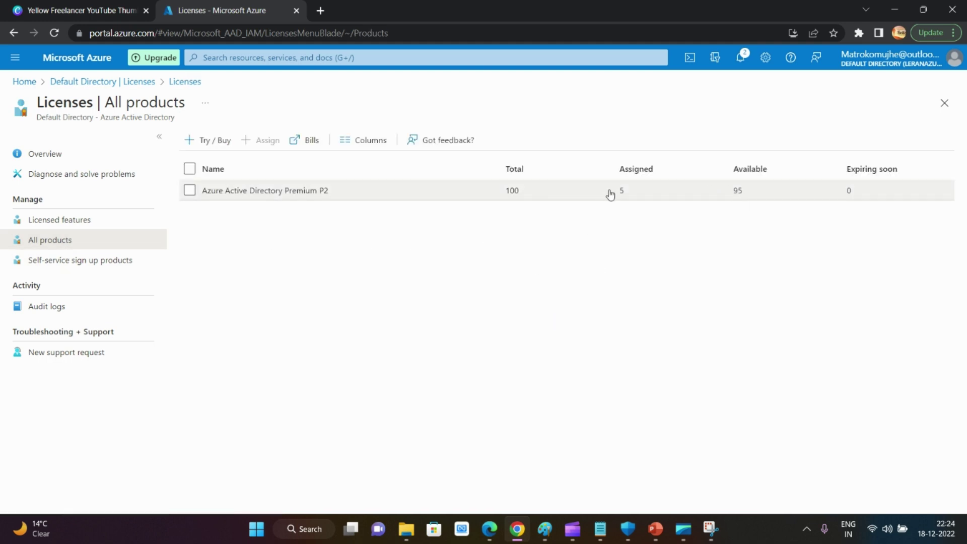
Capture the licensed products page with Snipping Tool, highlight the assigned license count in the snip, and return to the Azure portal.
click(710, 529)
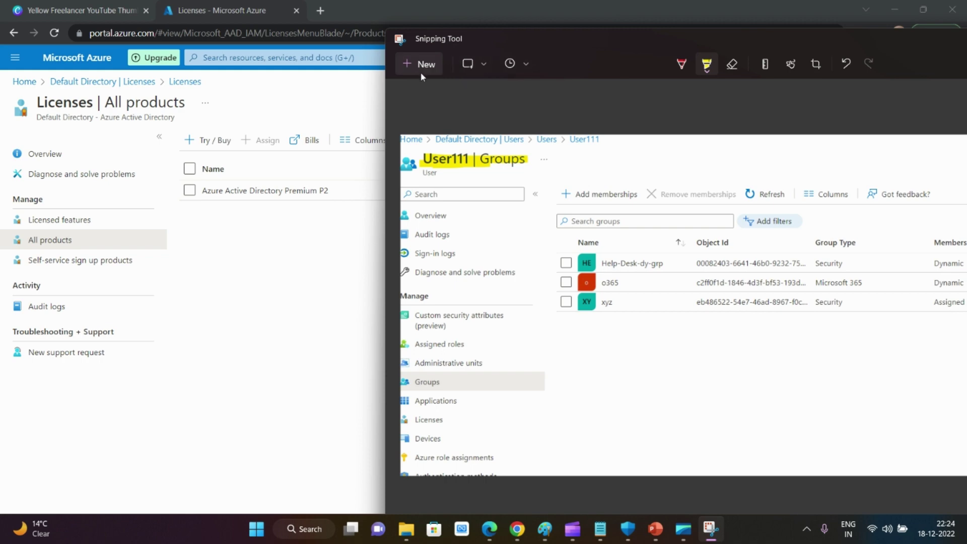
click(422, 65)
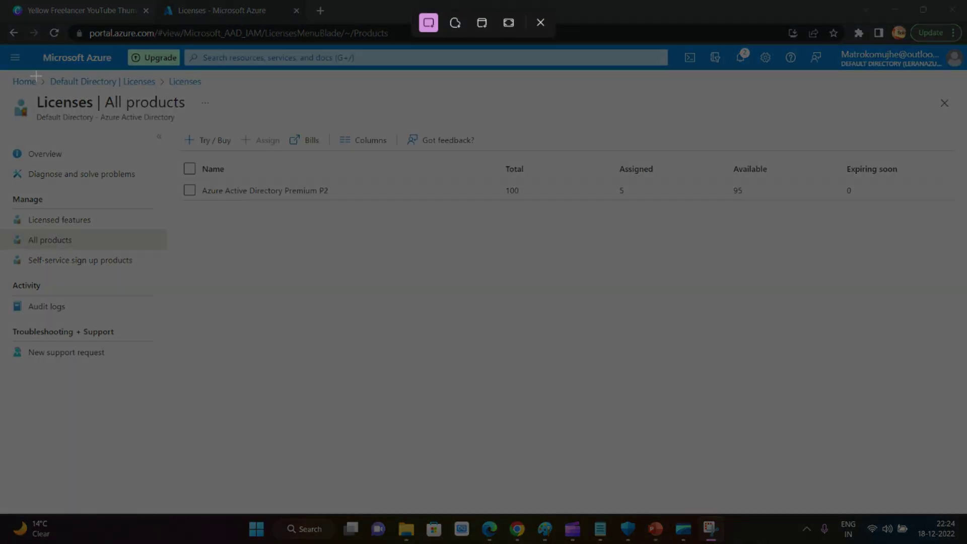
drag(27, 75, 965, 403)
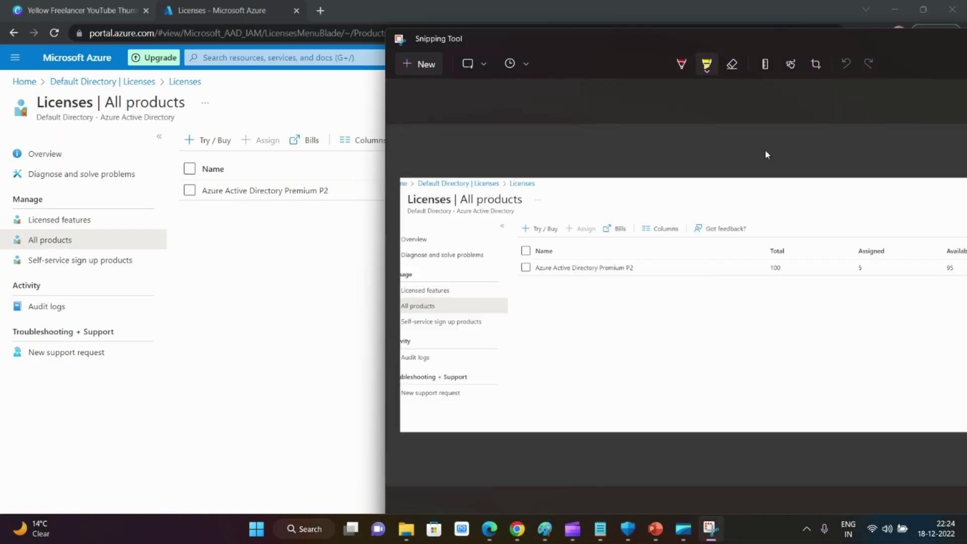
drag(850, 267, 867, 269)
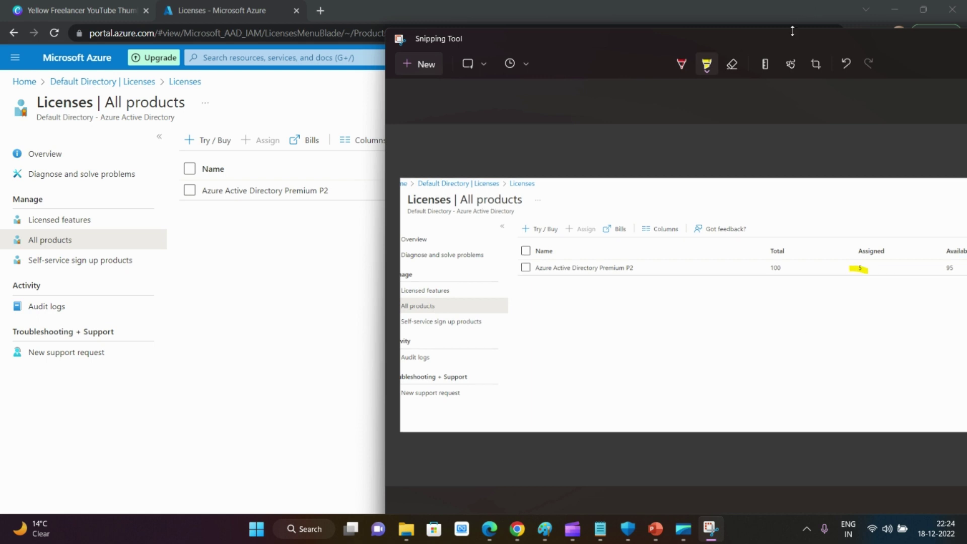
click(308, 101)
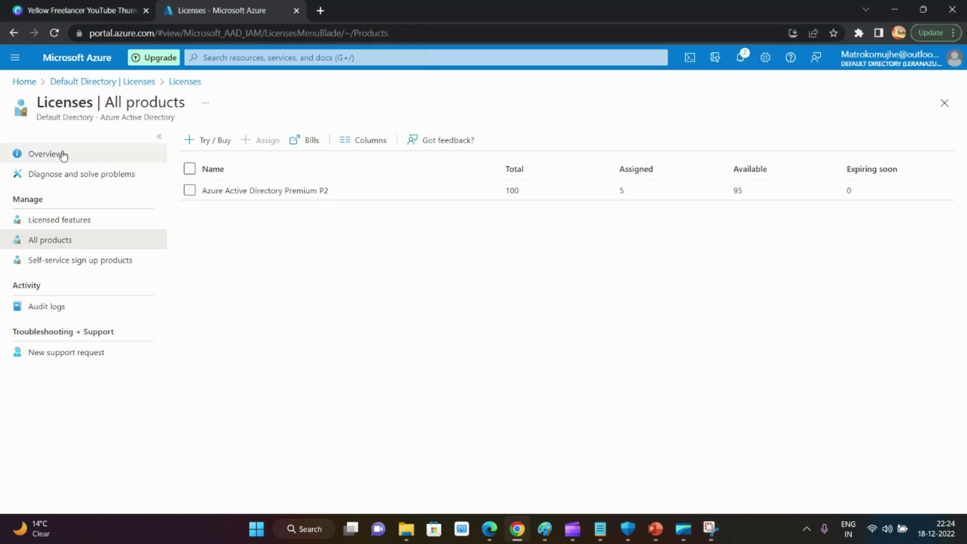
Delete User111 from its profile page and refresh the list of all users.
click(185, 85)
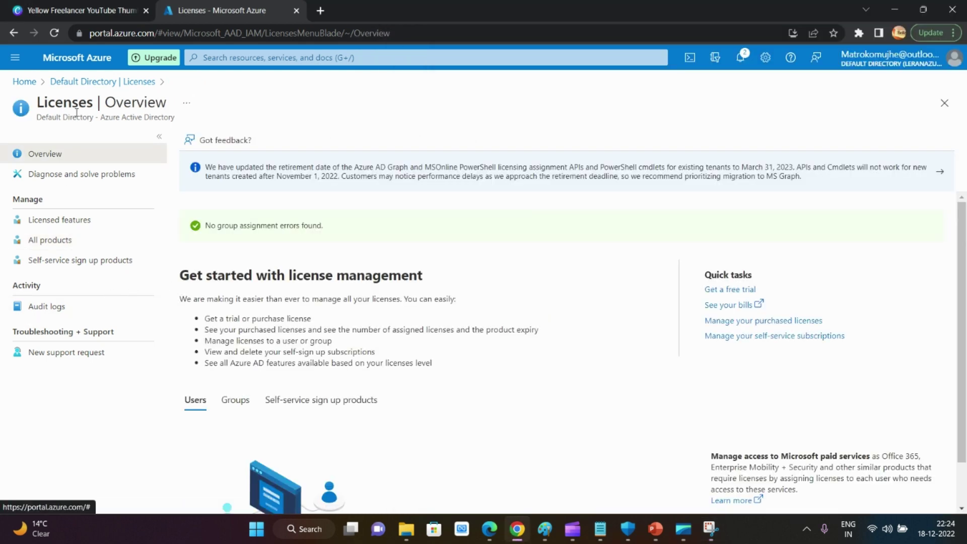
click(111, 83)
scroll(88, 232, up, 3)
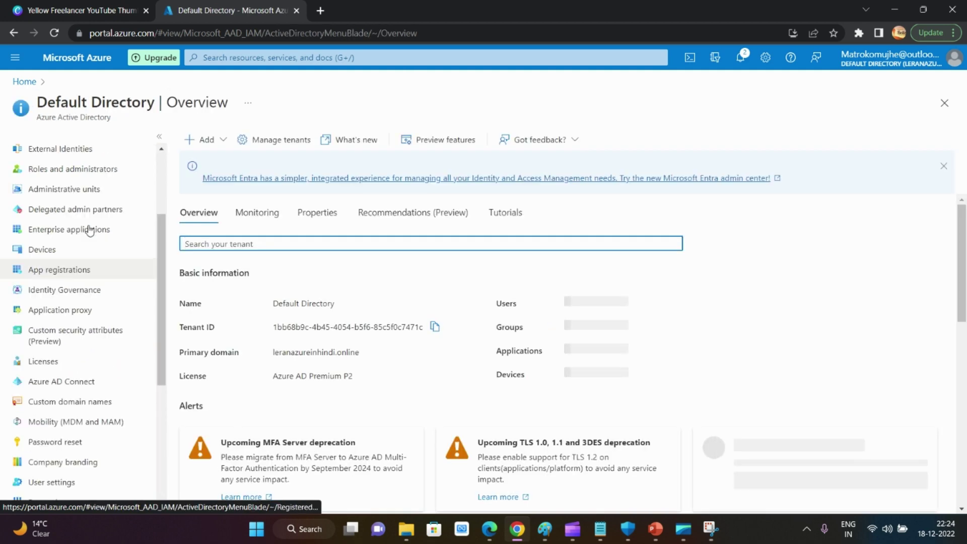
click(45, 179)
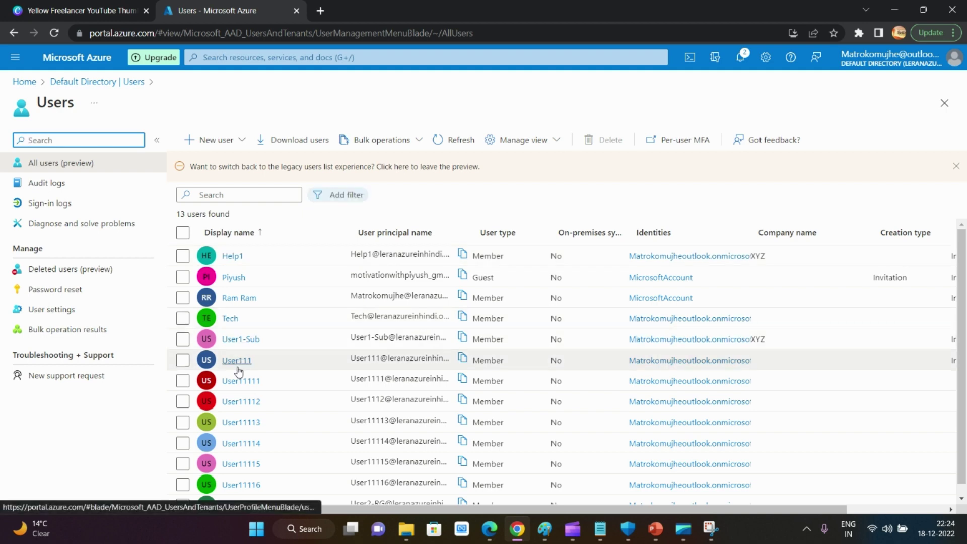
click(236, 360)
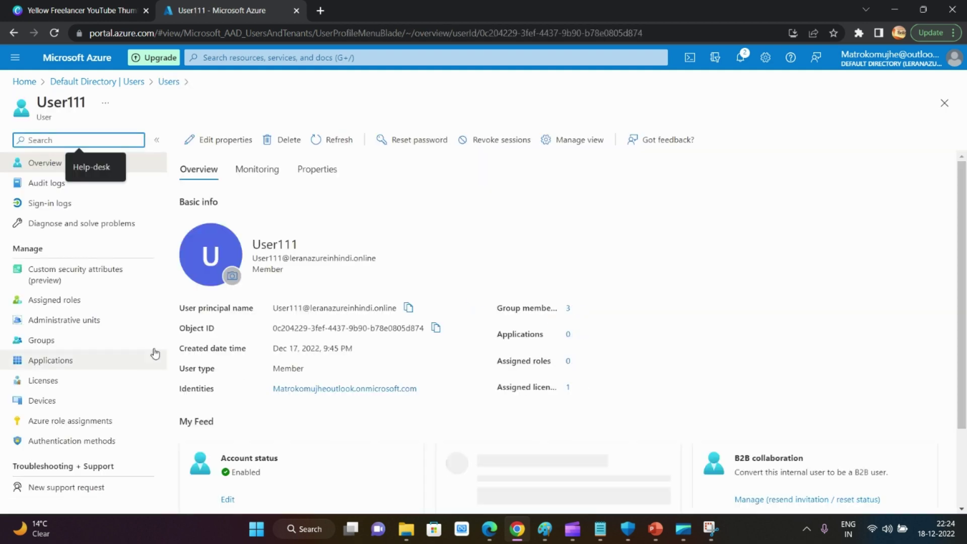
click(281, 140)
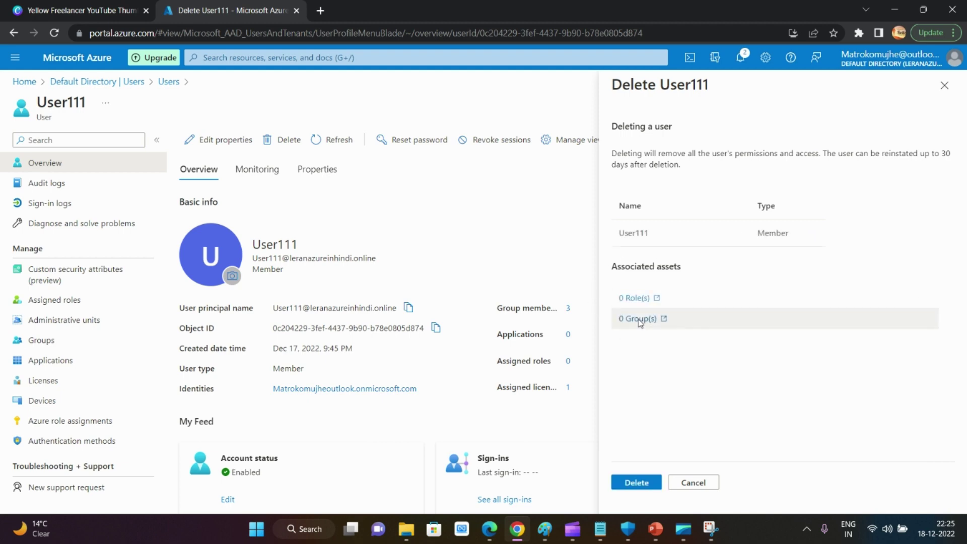
click(637, 485)
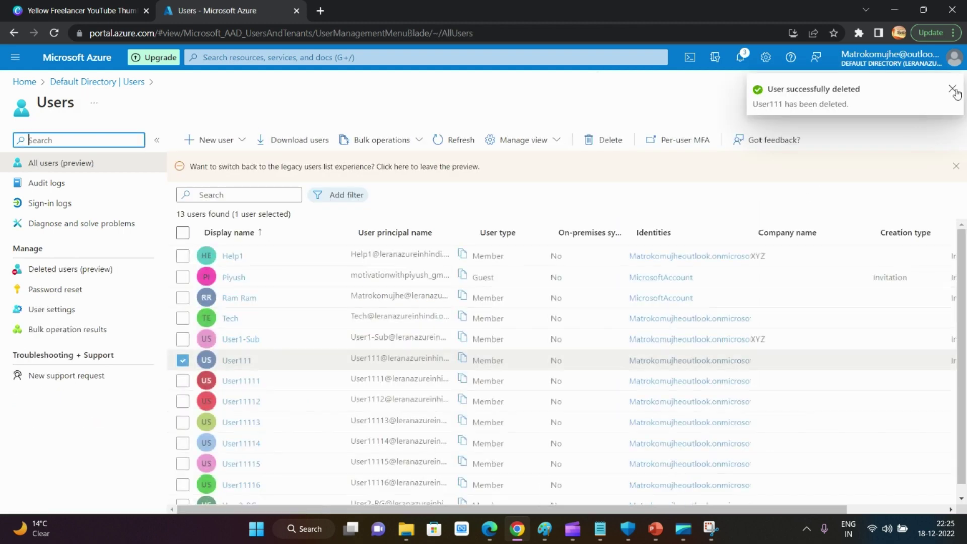
click(459, 151)
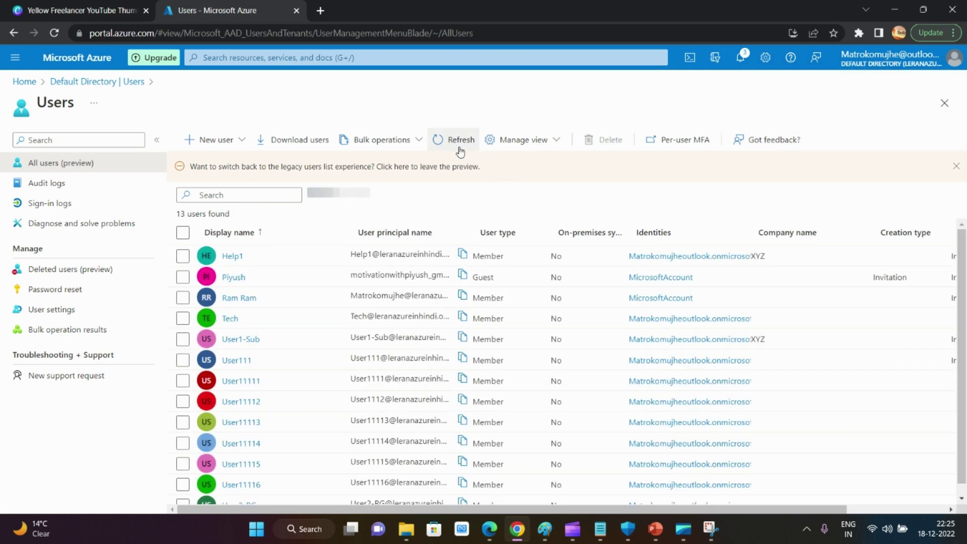
click(457, 151)
click(458, 151)
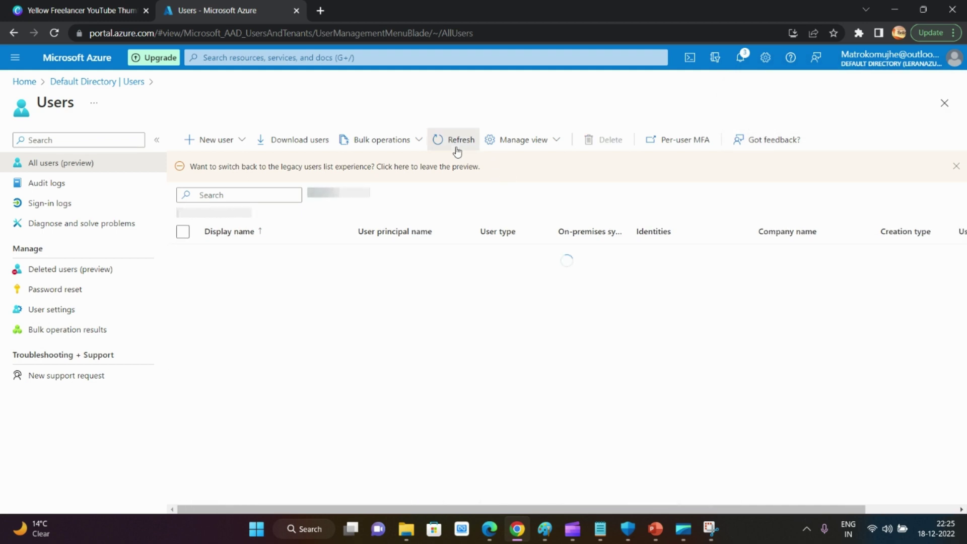
Reopen the directory's licensed products, reloading the page to check the assigned license count after the deletion of User111.
click(126, 82)
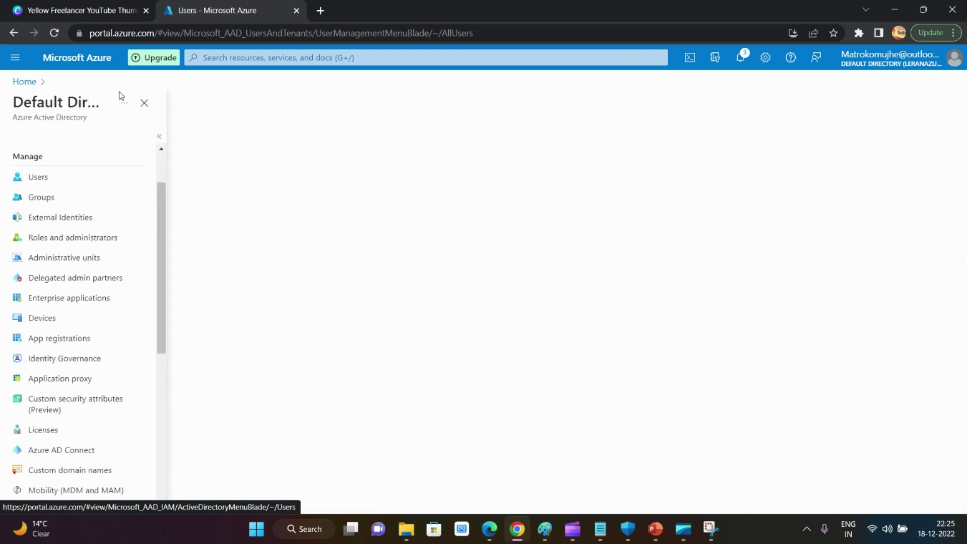
scroll(63, 343, down, 3)
click(96, 305)
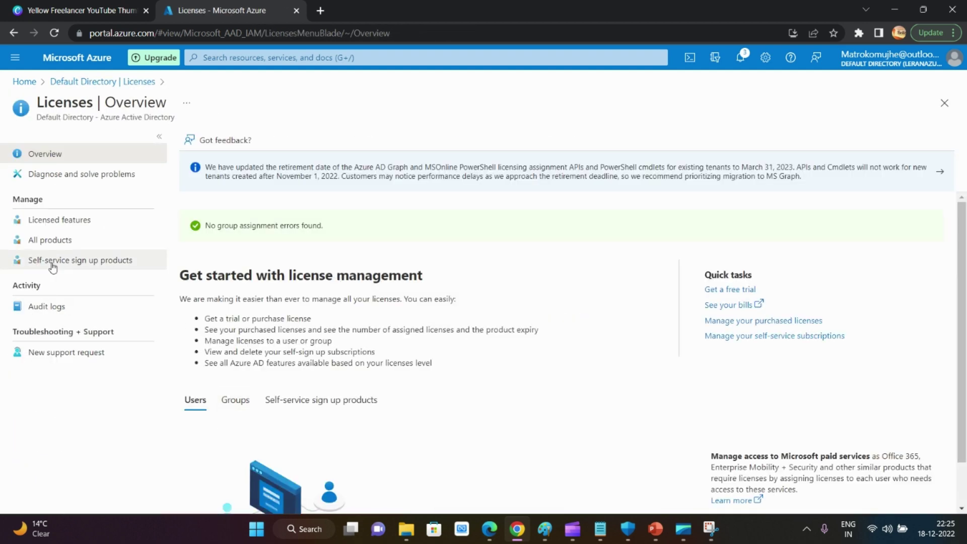
click(58, 241)
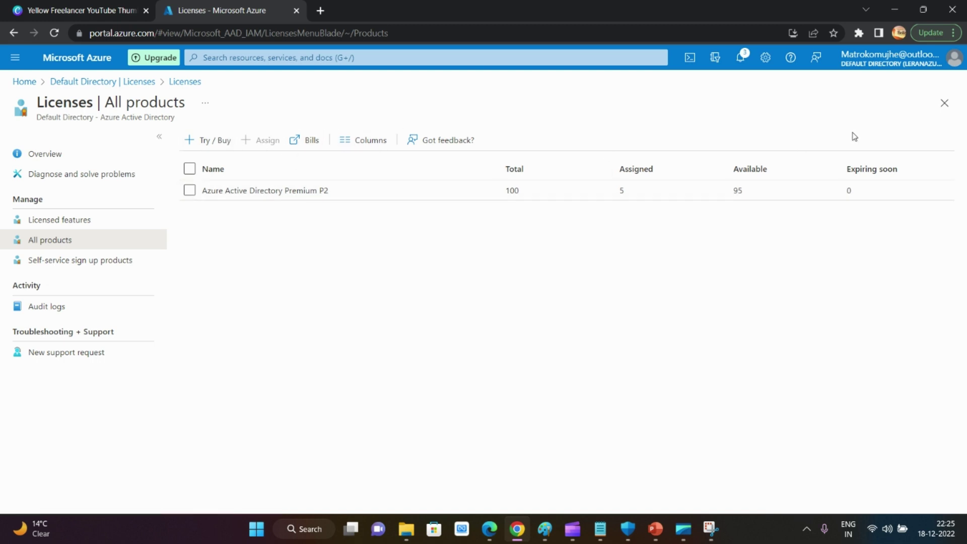
click(64, 220)
click(59, 243)
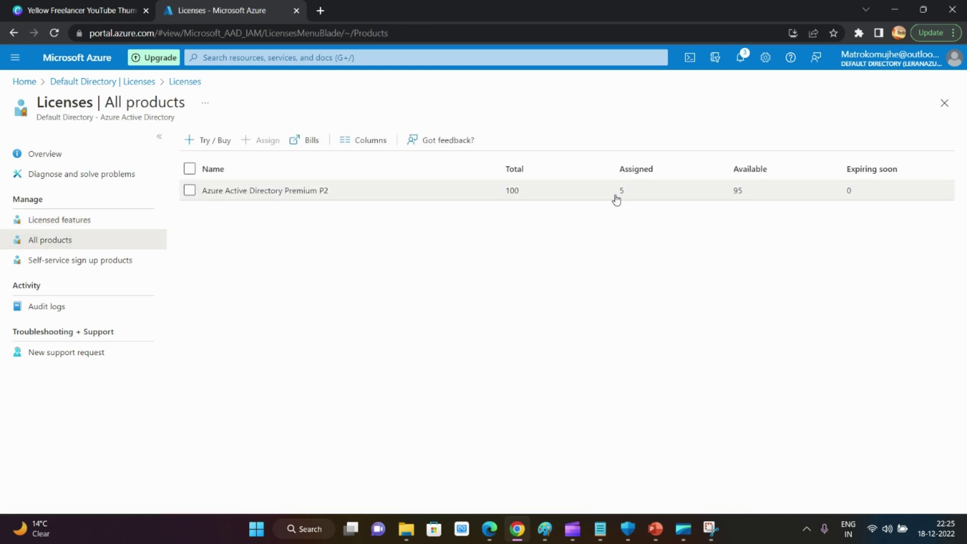
Permanently delete User111 from the directory's deleted users.
click(135, 85)
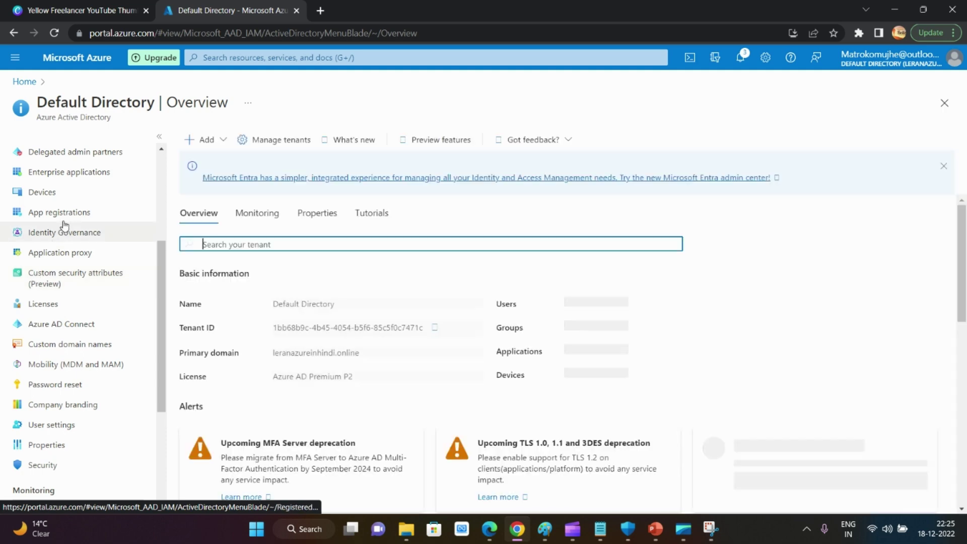
click(65, 244)
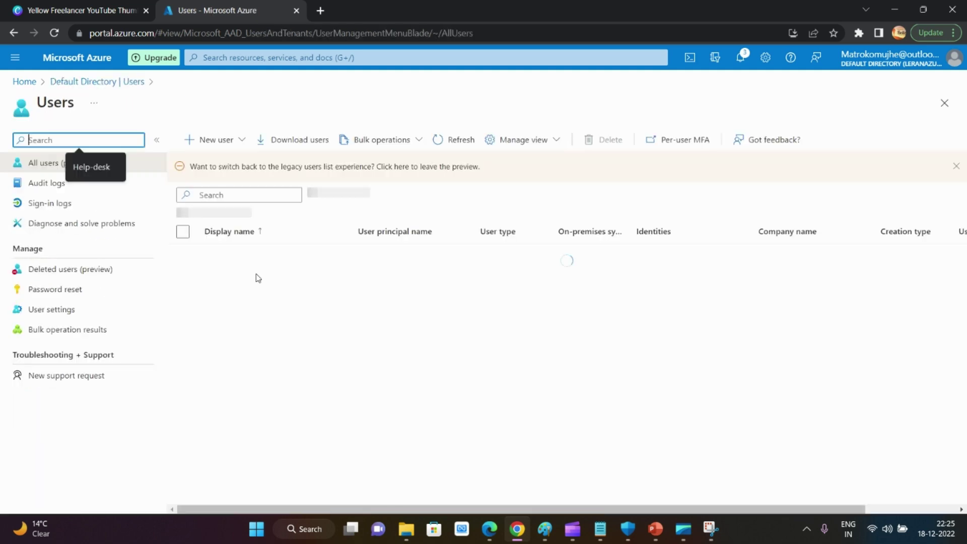
click(79, 272)
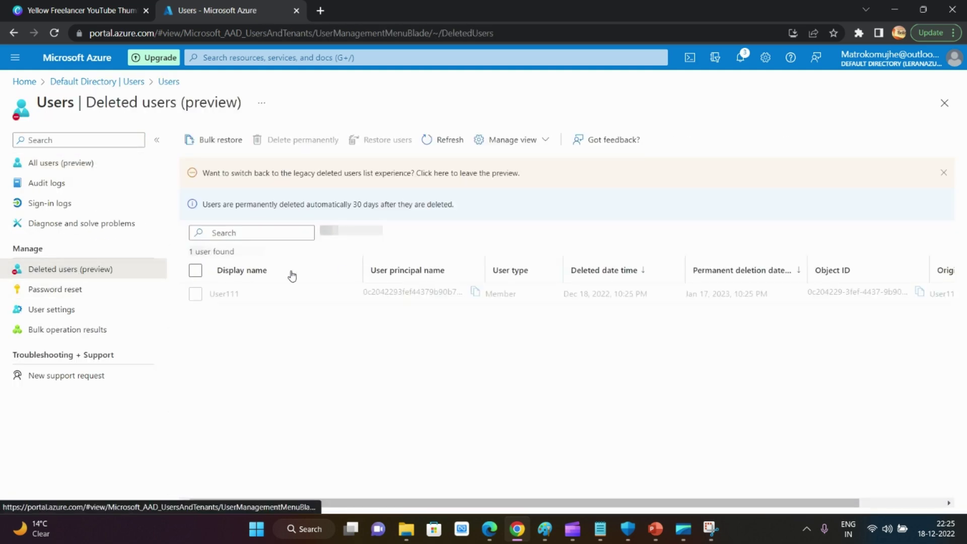
click(197, 272)
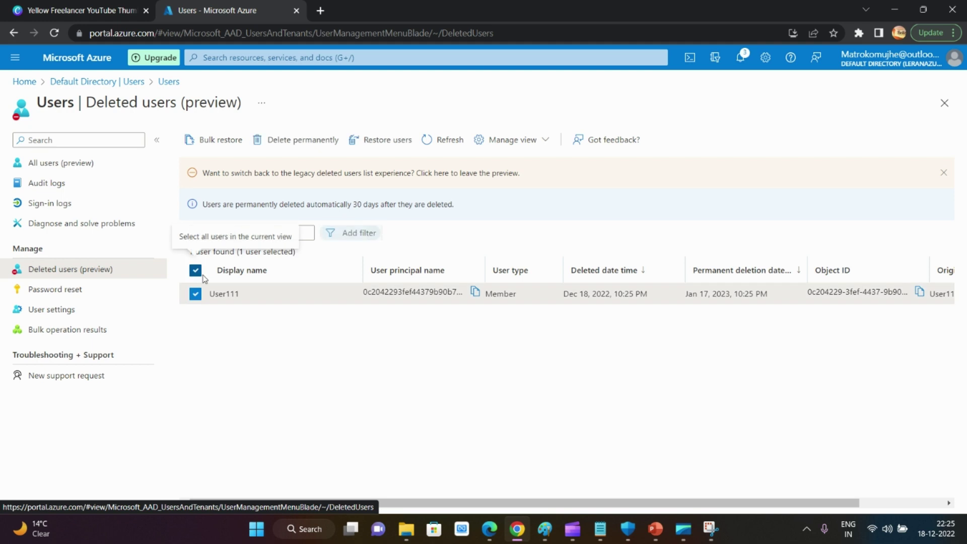
click(304, 146)
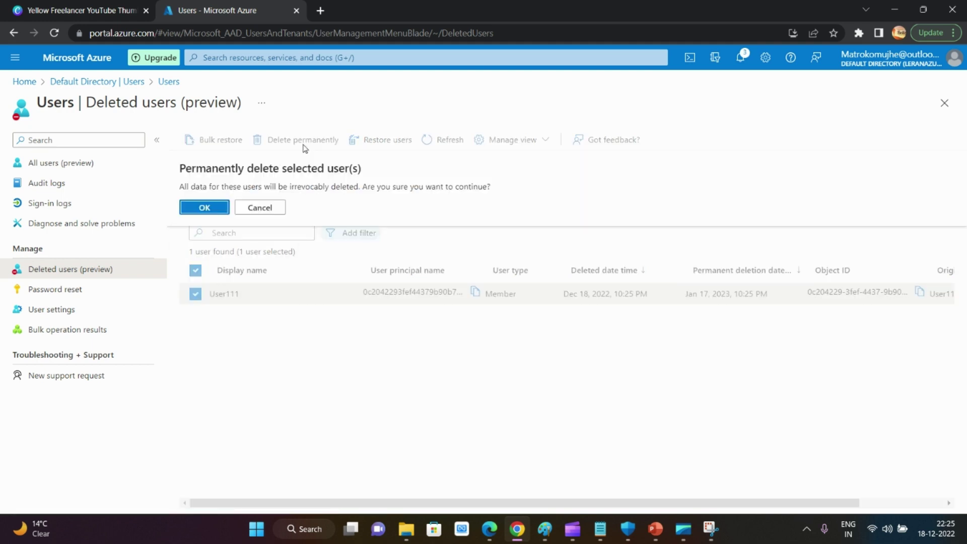
click(204, 208)
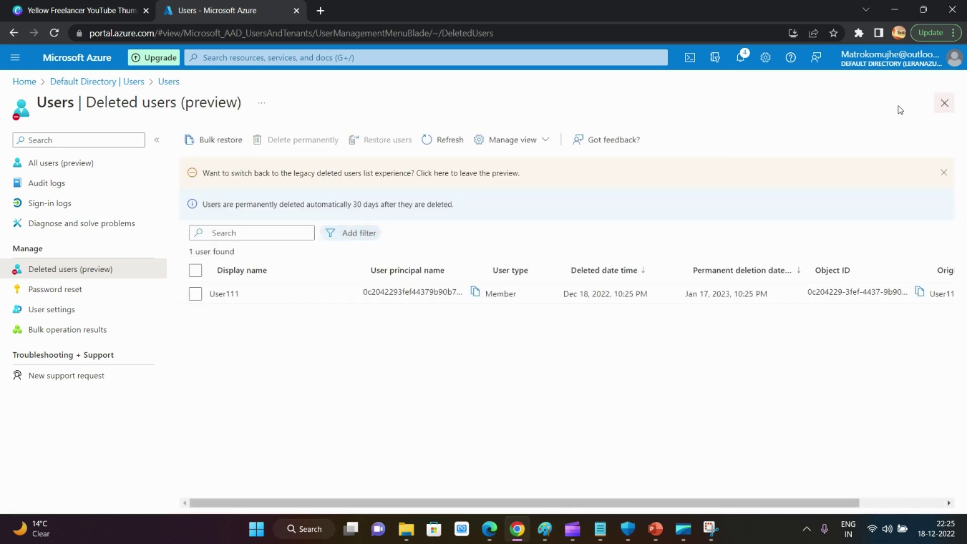
Refresh the deleted users list repeatedly to check whether User111 has been removed.
click(444, 142)
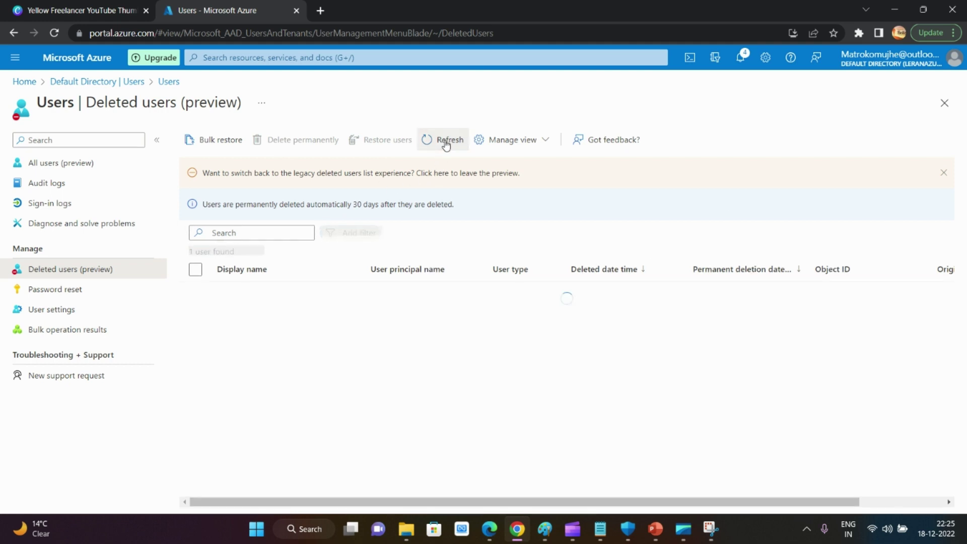
click(445, 143)
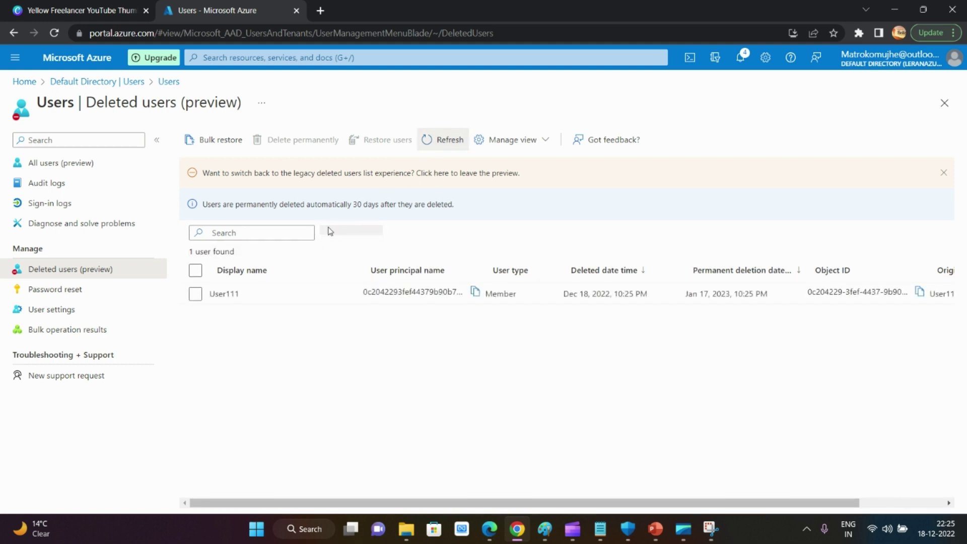
click(438, 147)
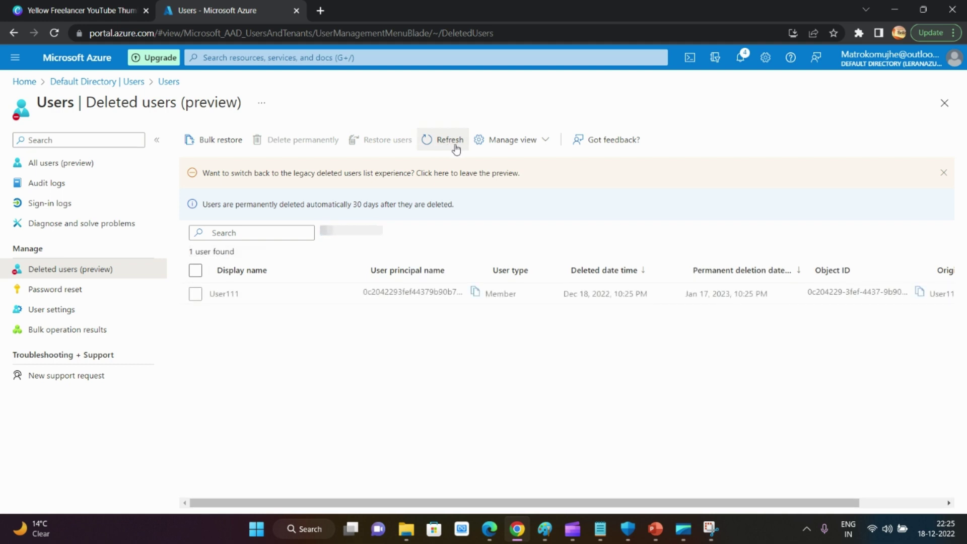
click(430, 145)
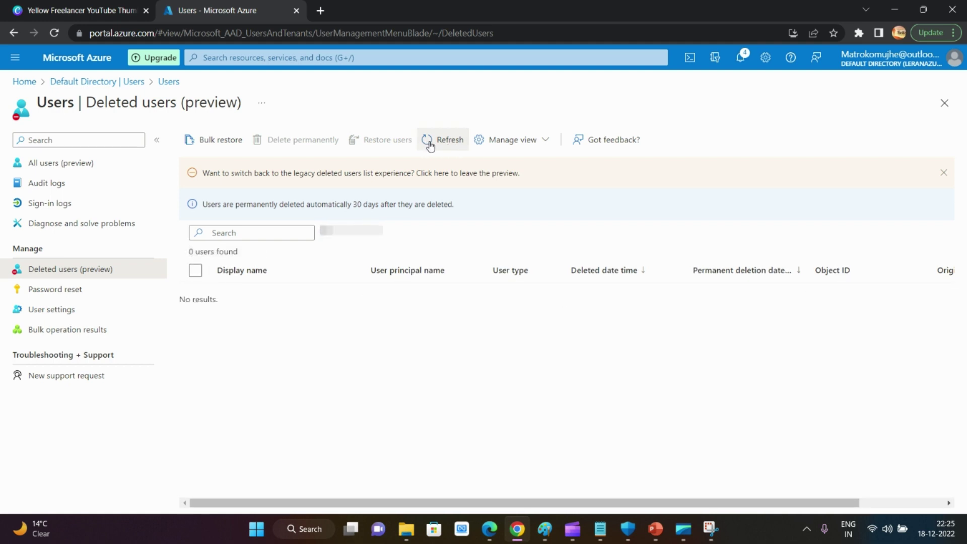
click(430, 144)
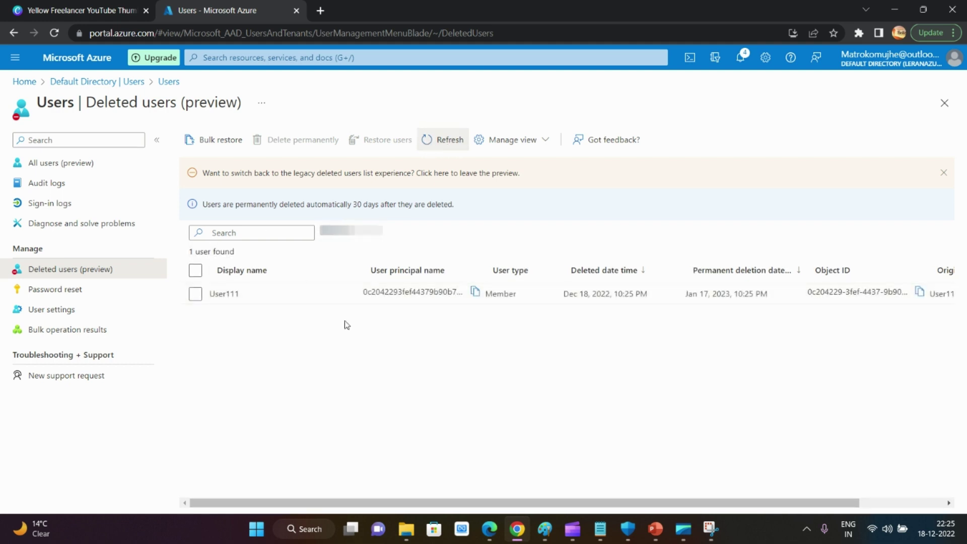
Check the portal notifications for the permanent deletion of User111 and refresh the deleted users list again.
click(438, 145)
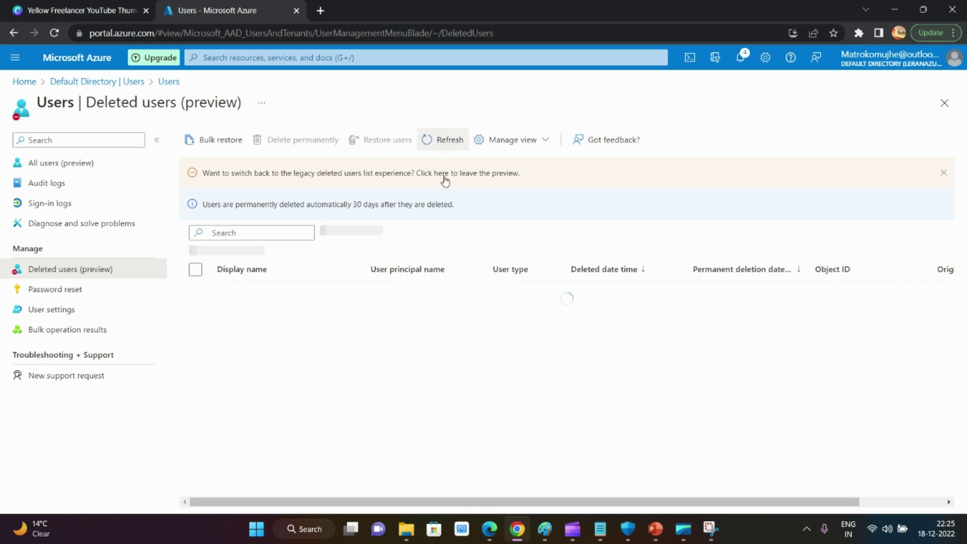
click(743, 57)
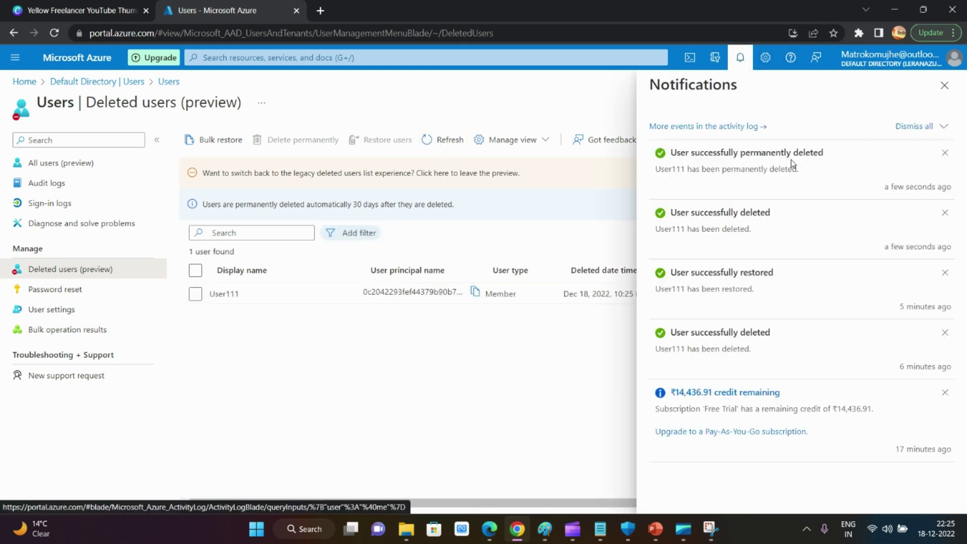
click(944, 86)
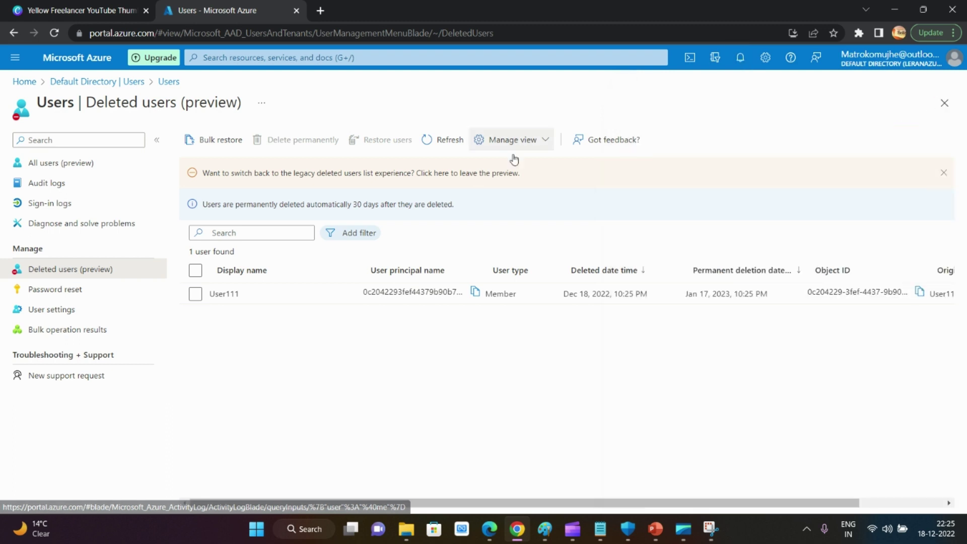
click(441, 144)
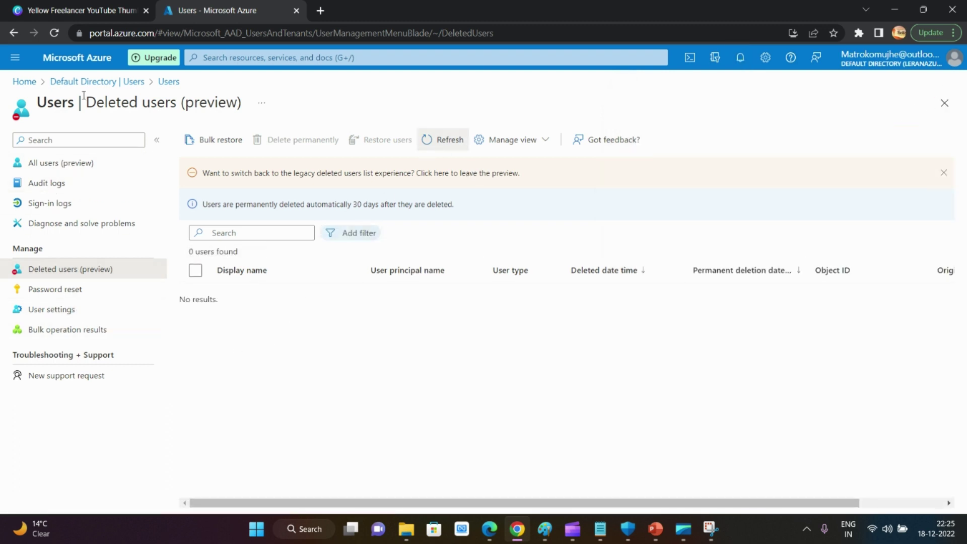
Open all licensed products of the directory and reload the page to check the assigned and available Azure Active Directory Premium P2 licenses.
click(114, 82)
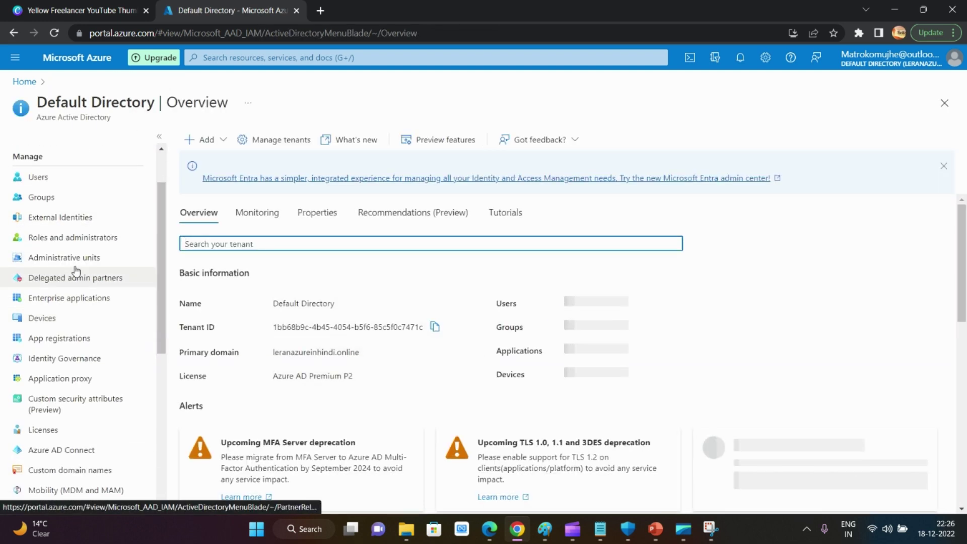
scroll(69, 371, down, 3)
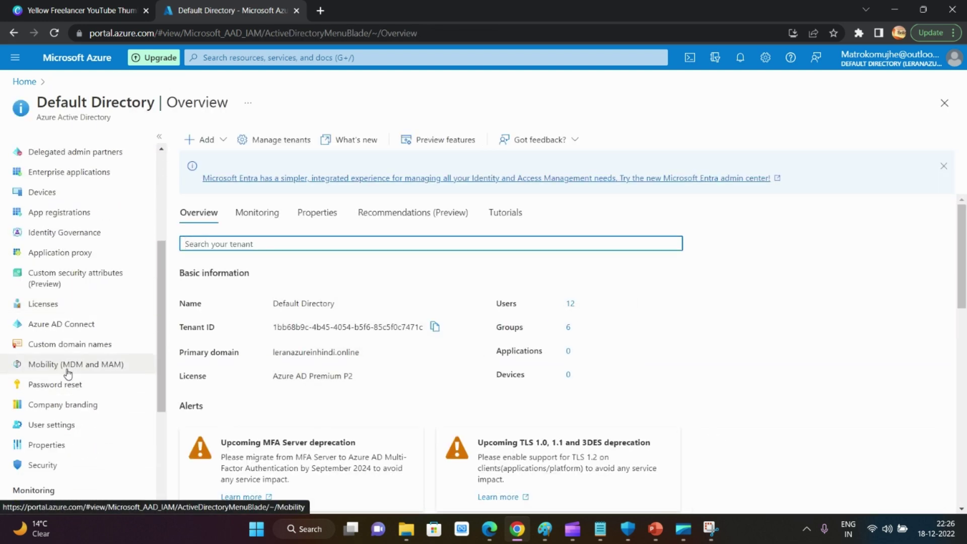
click(76, 306)
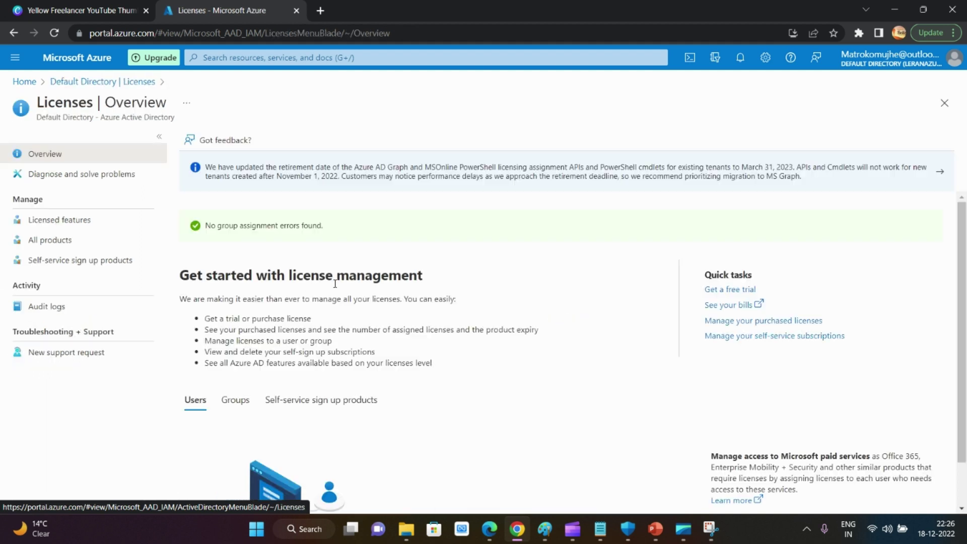
click(98, 246)
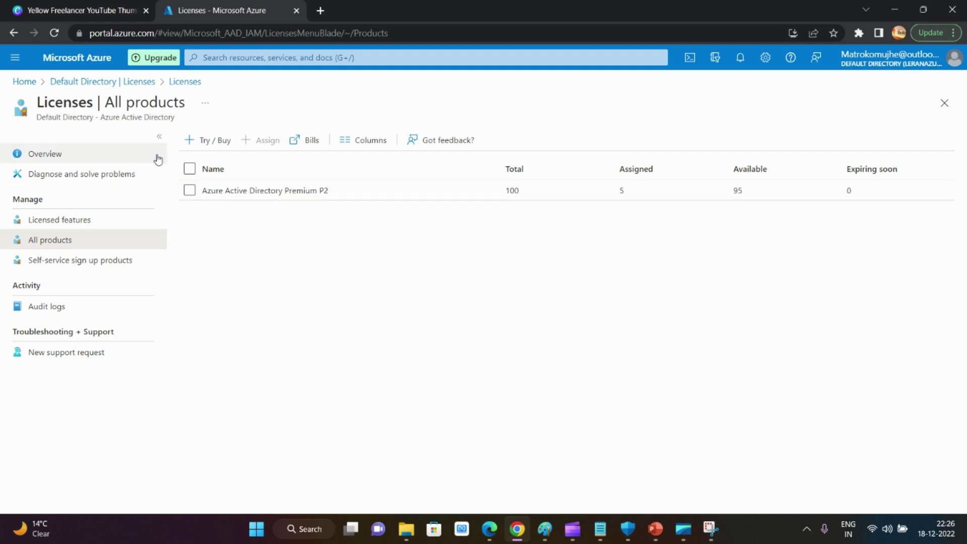
click(56, 33)
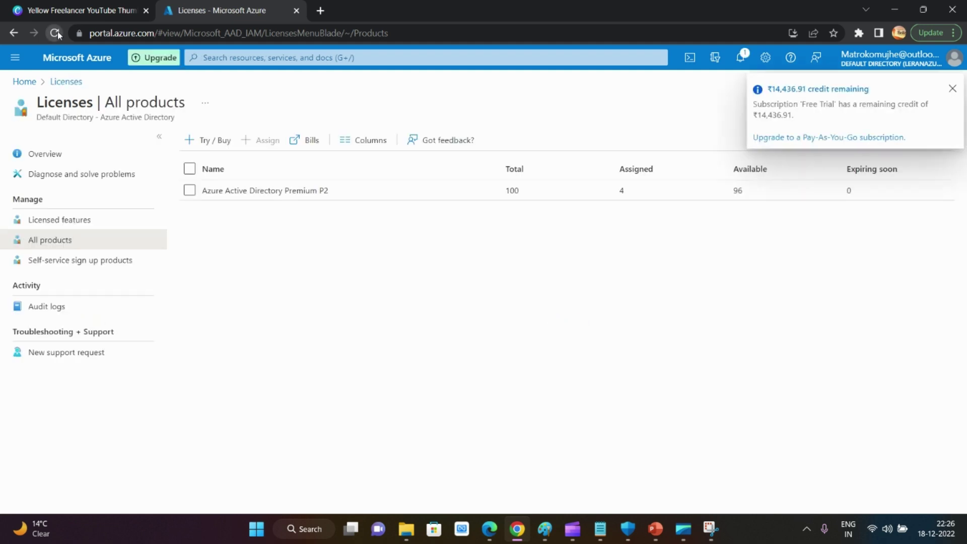
click(57, 33)
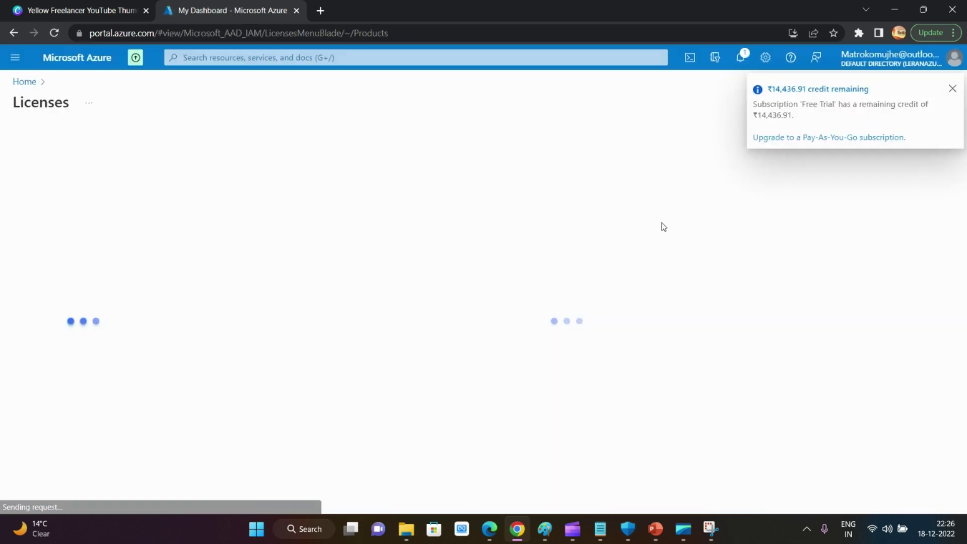
click(951, 91)
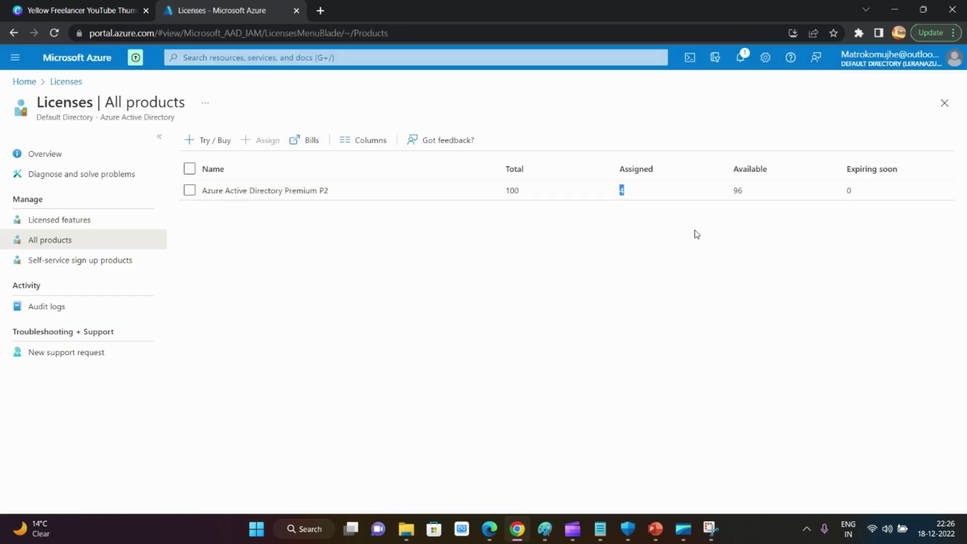
click(746, 196)
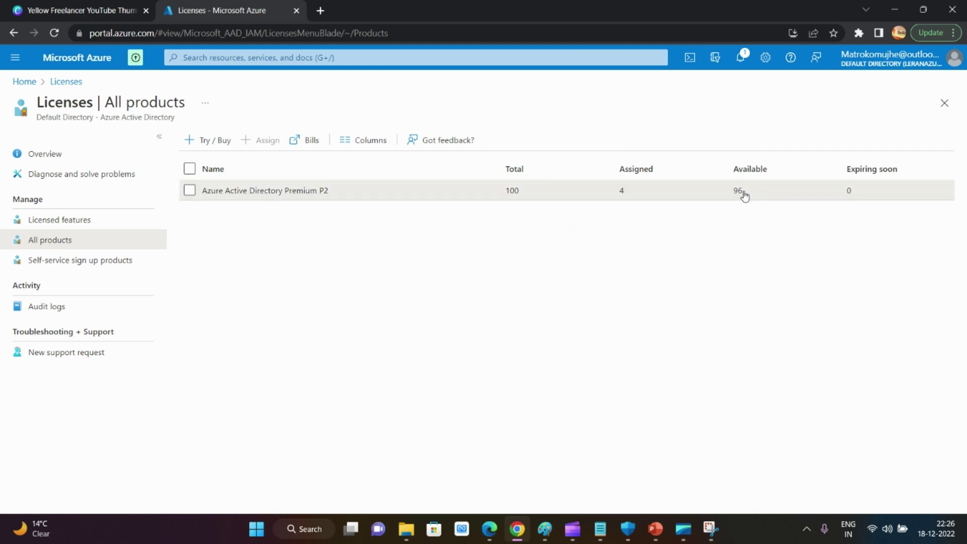
click(760, 244)
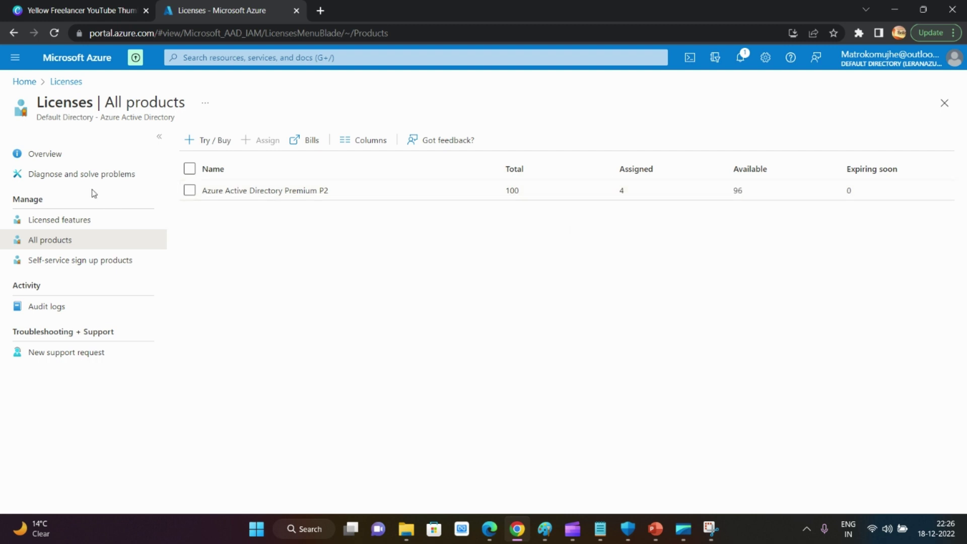
Go back to the directory's user list, view the group memberships of User11111 and return to all users.
click(25, 81)
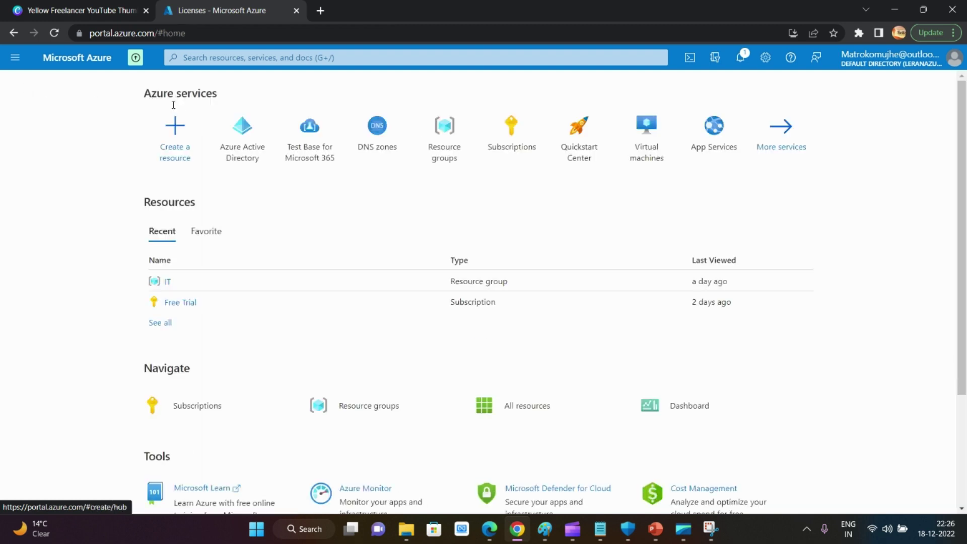
click(242, 125)
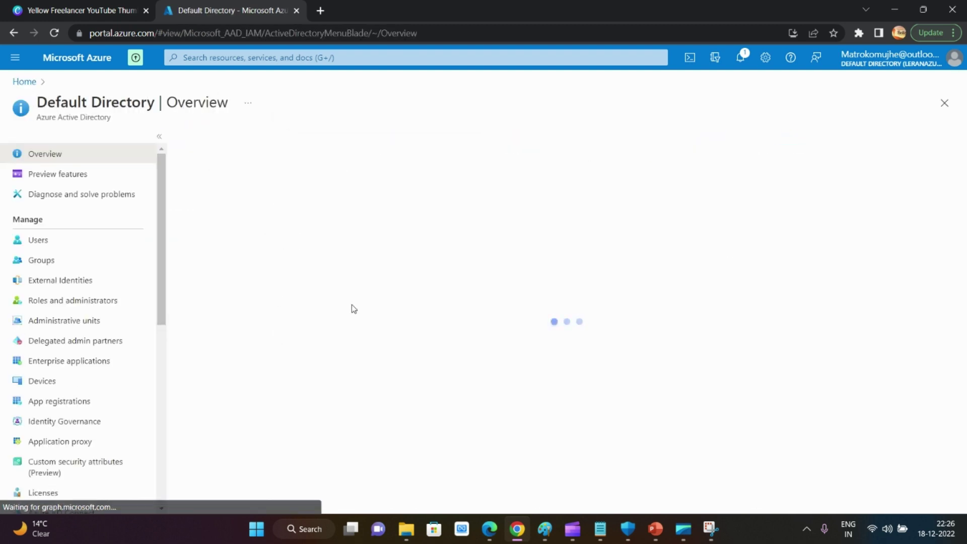
click(84, 246)
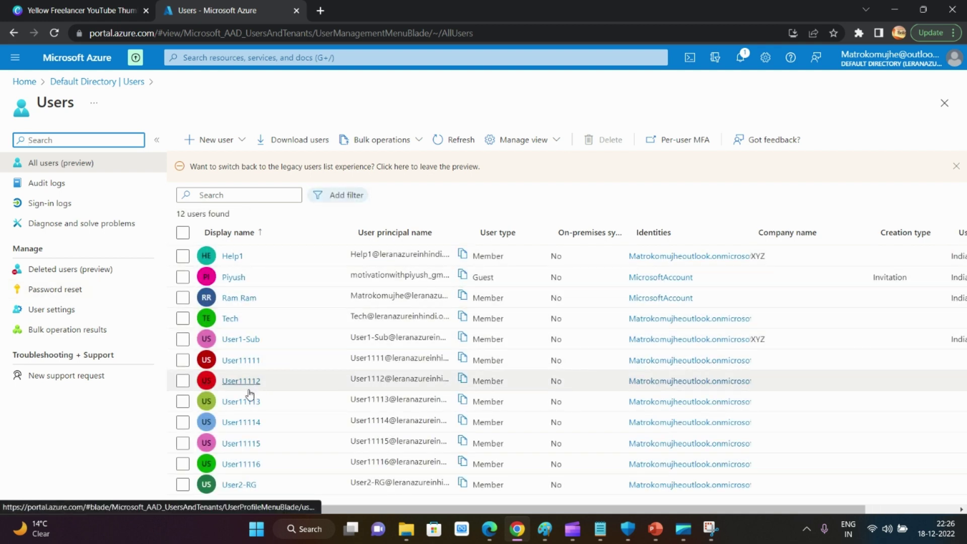
click(247, 361)
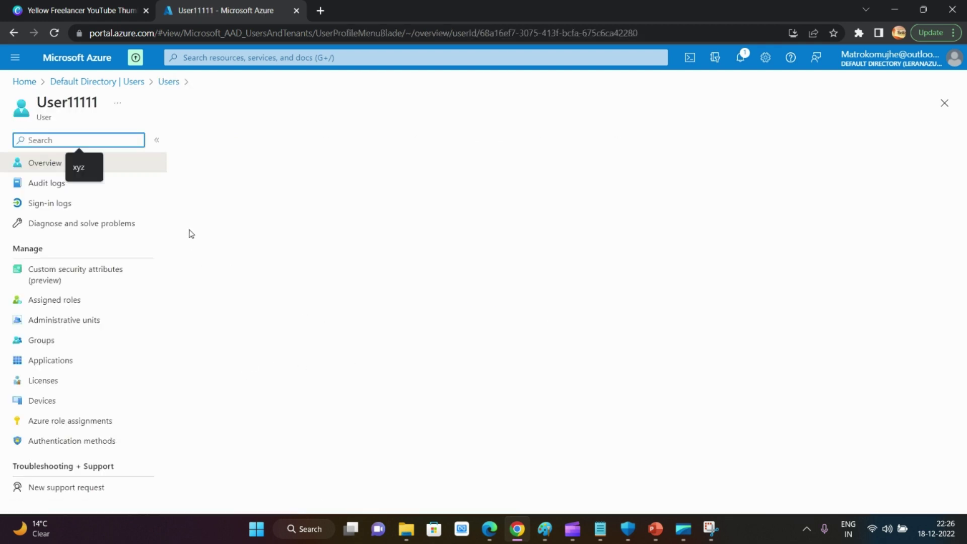
click(60, 341)
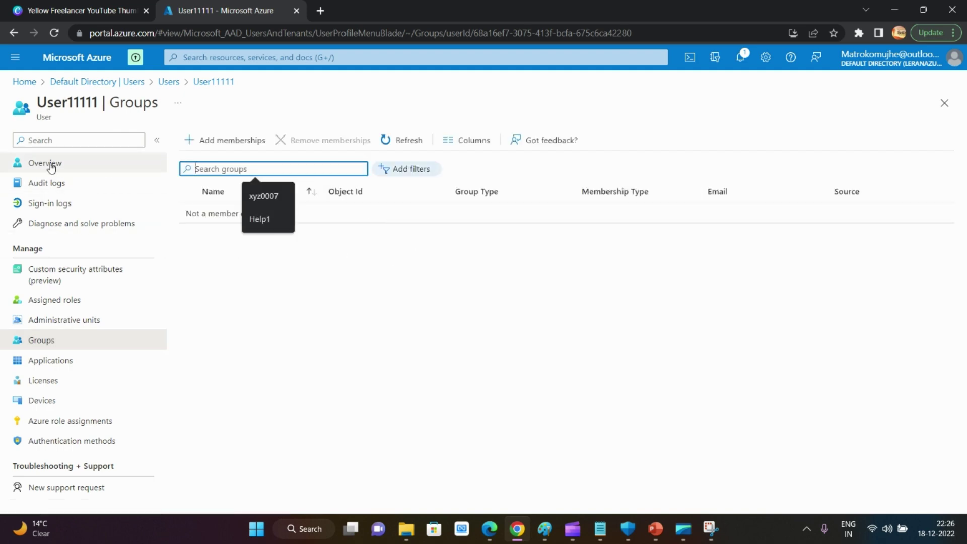
click(169, 83)
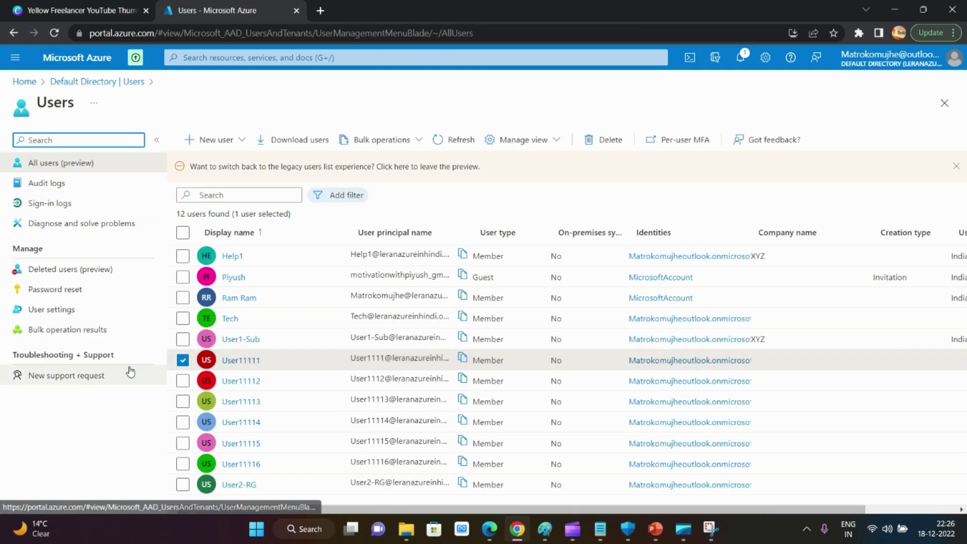
click(940, 413)
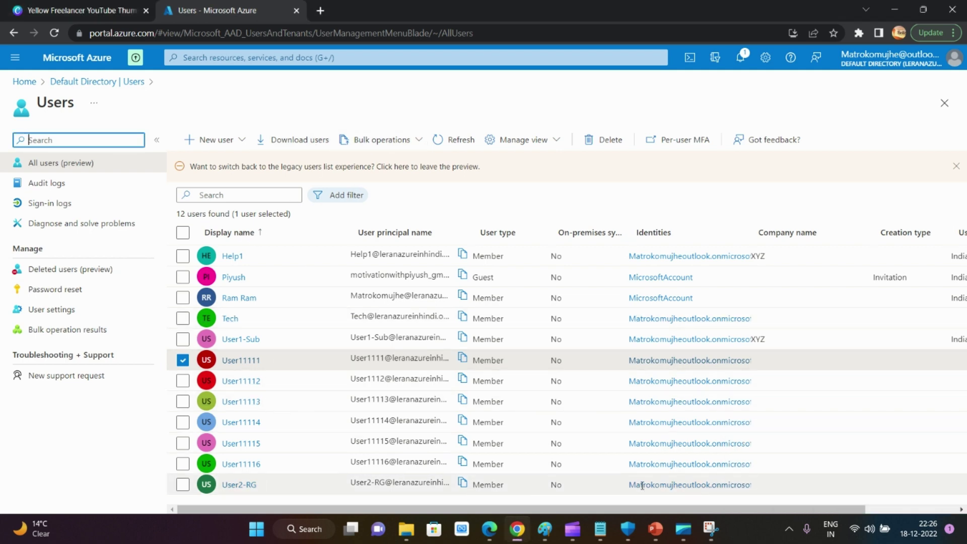
click(716, 529)
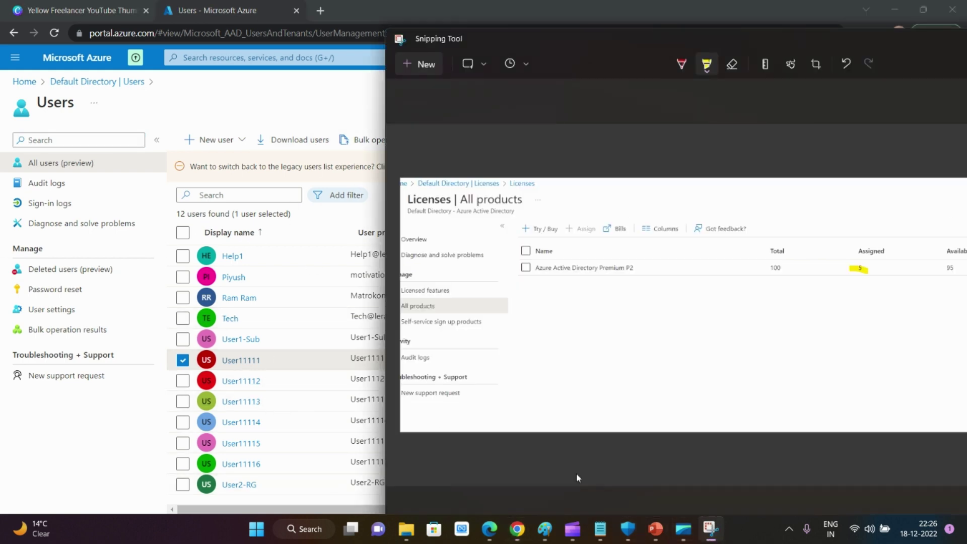
click(284, 90)
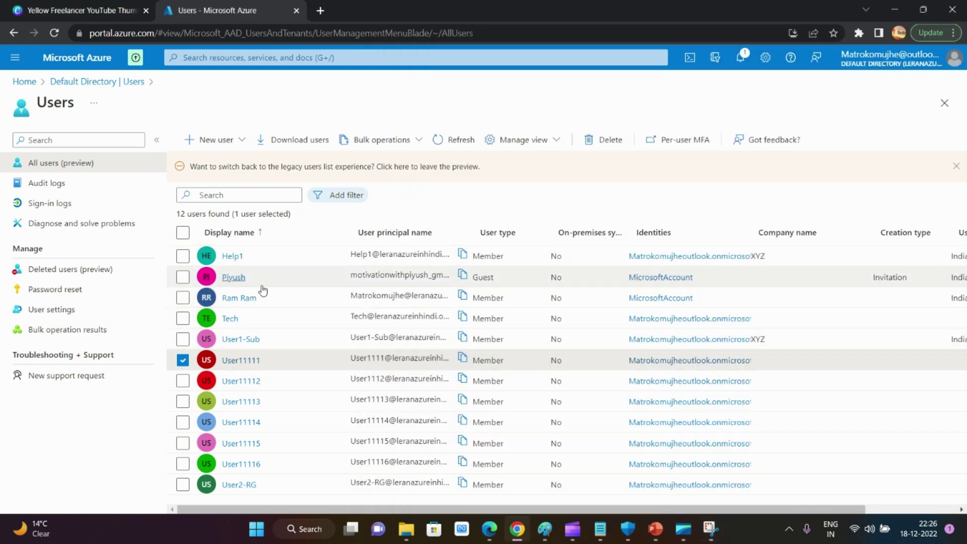
Reset the password of User11111 from its profile page to generate a temporary password, and close the reset pane.
click(235, 298)
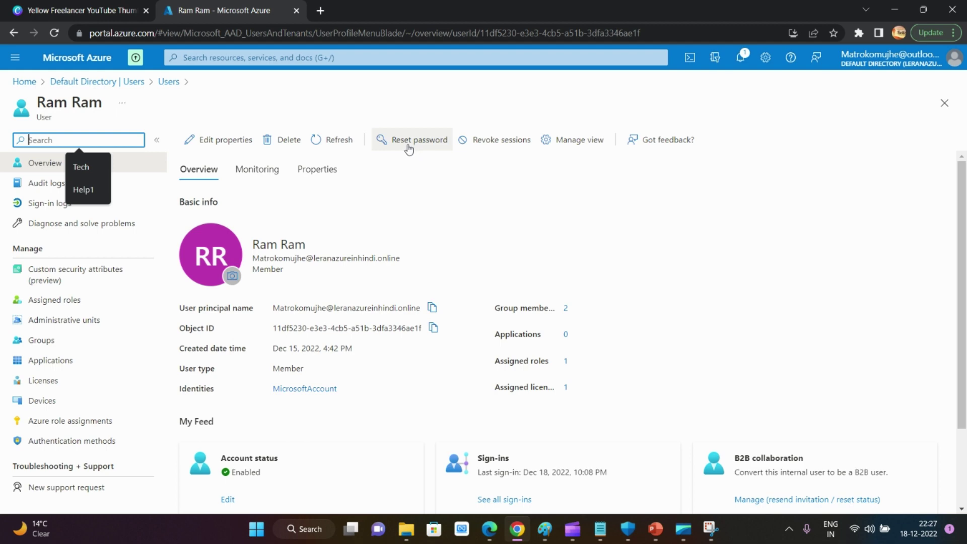
click(161, 82)
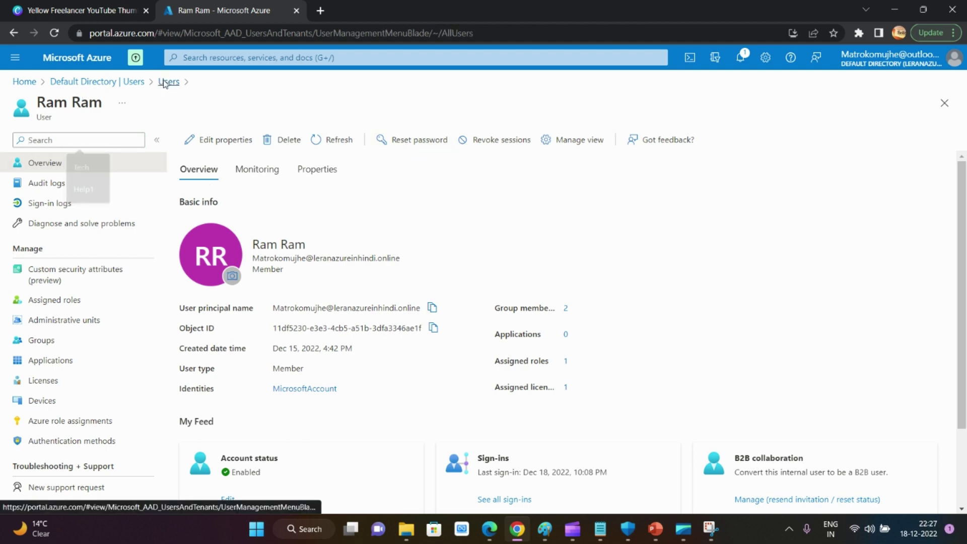
click(241, 360)
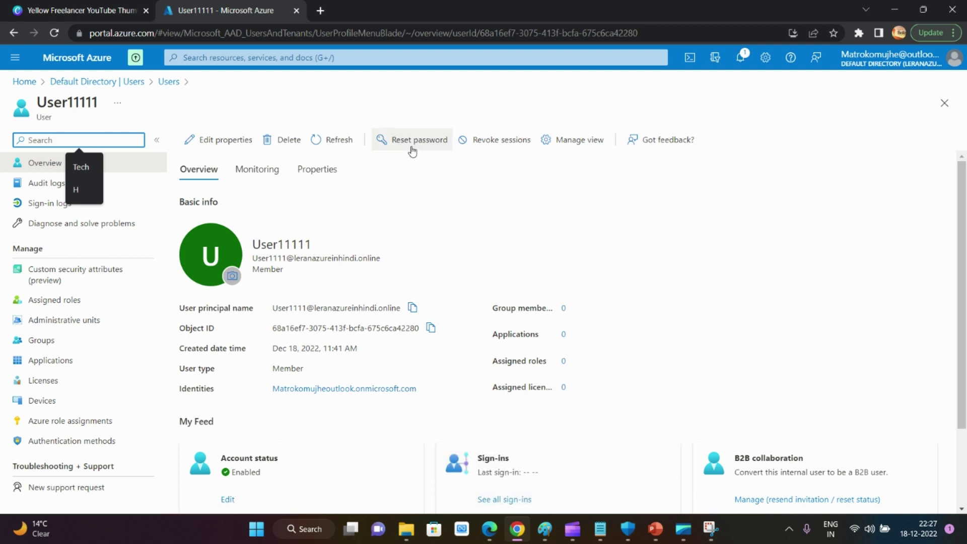
click(412, 146)
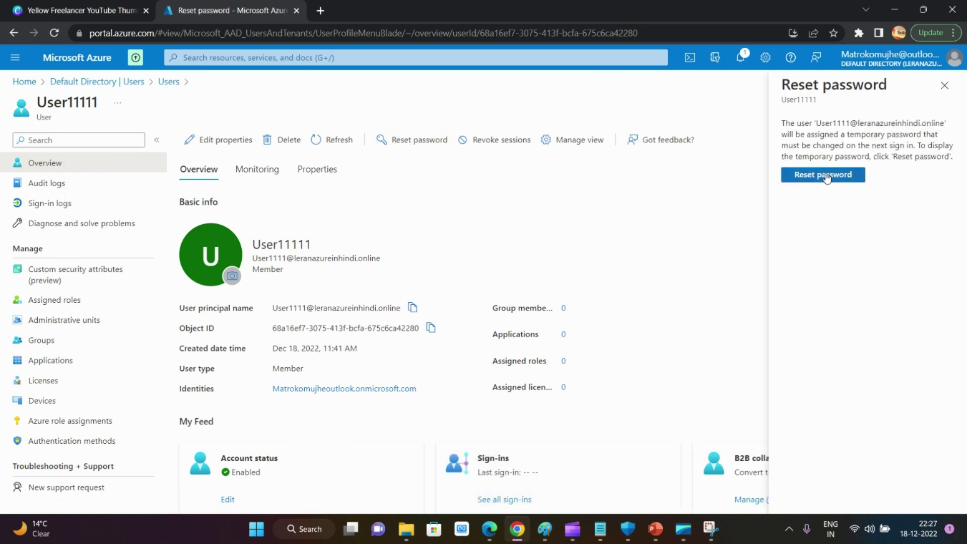
click(827, 176)
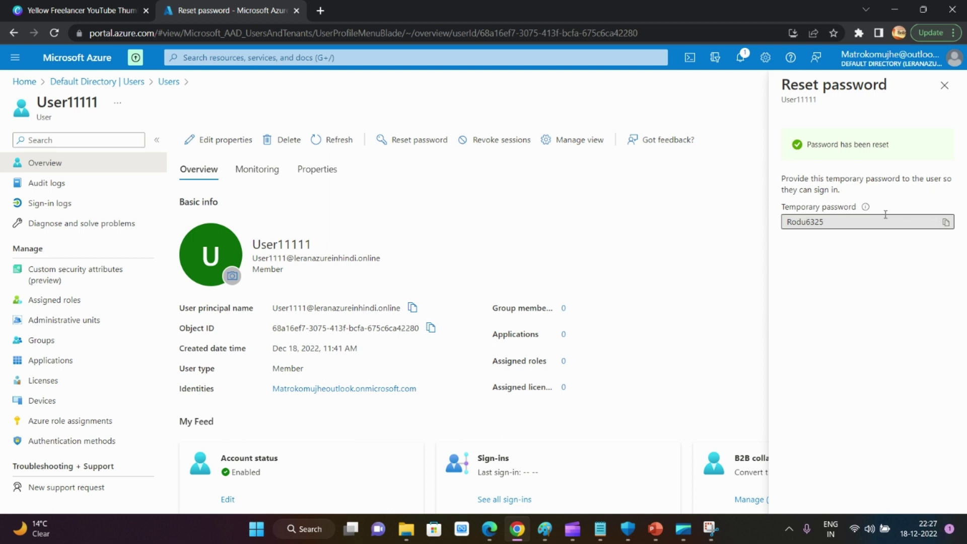
click(944, 86)
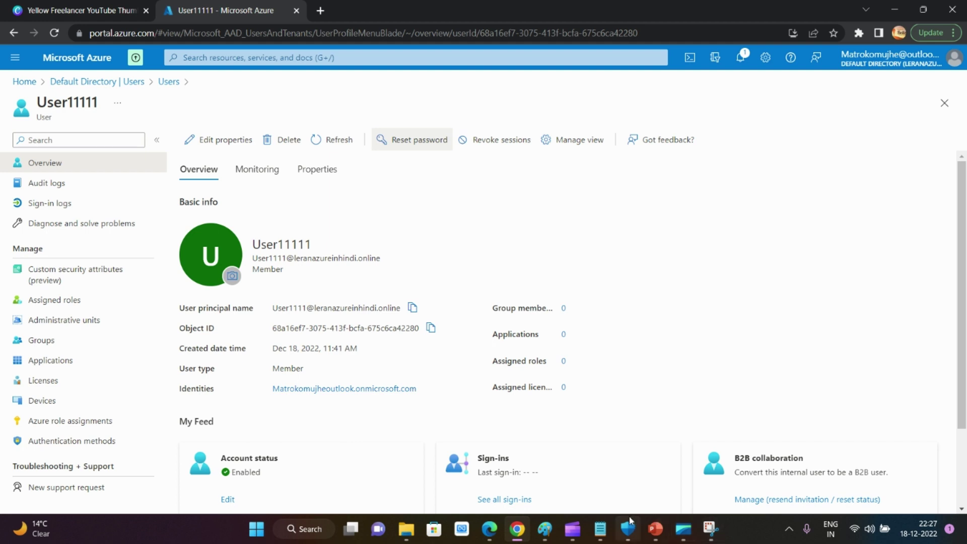
mouse_move(628, 539)
mouse_move(679, 530)
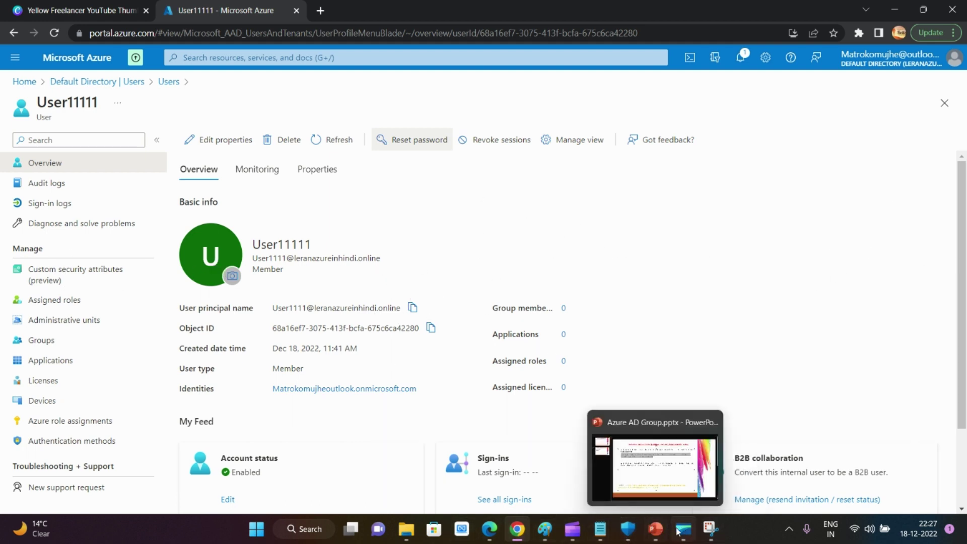
click(720, 429)
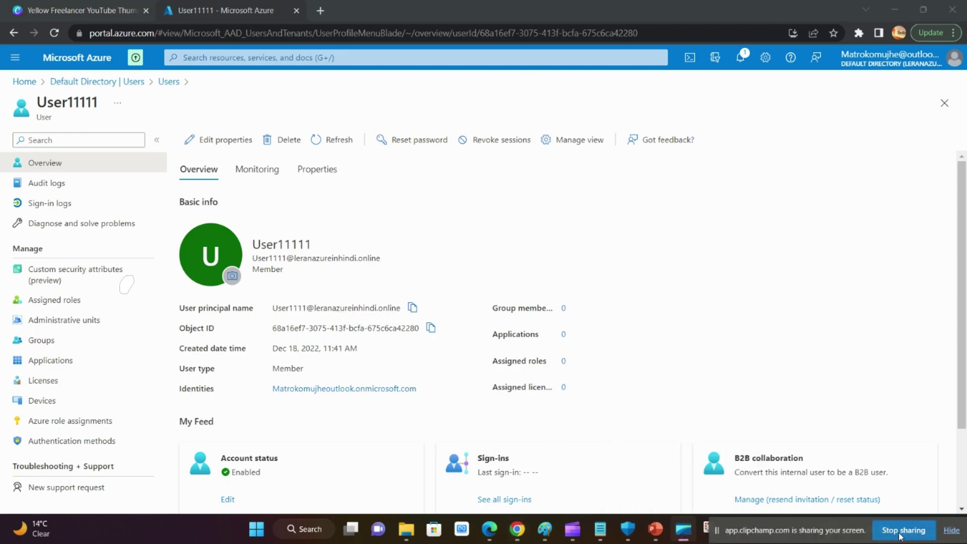